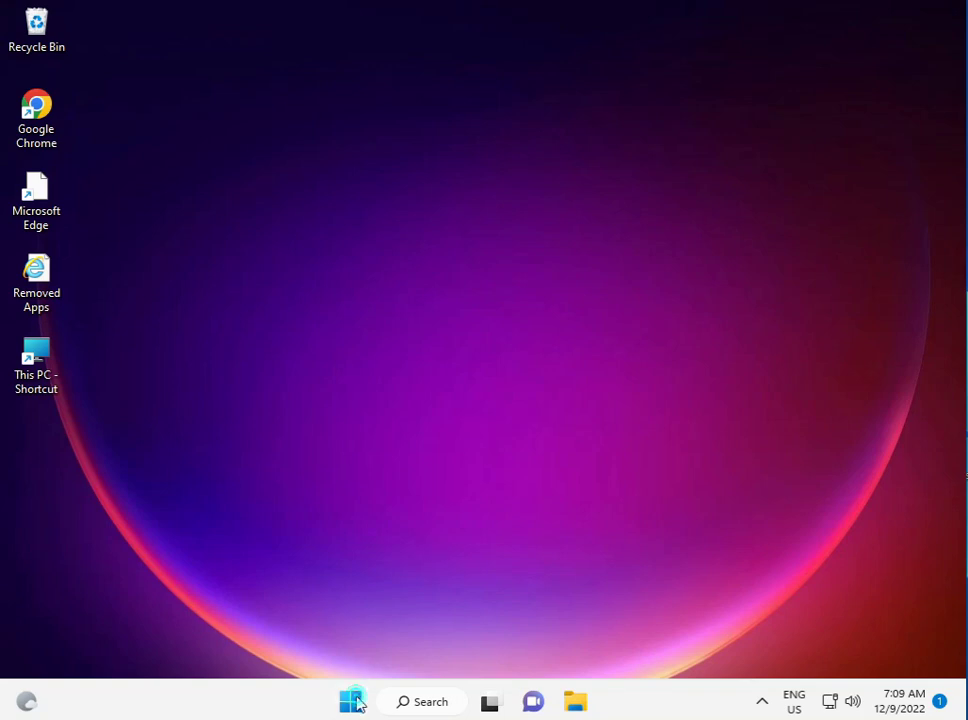
# Step: Launch Command Prompt as administrator from a Start search for cmd, approving UAC
pyautogui.click(352, 702)
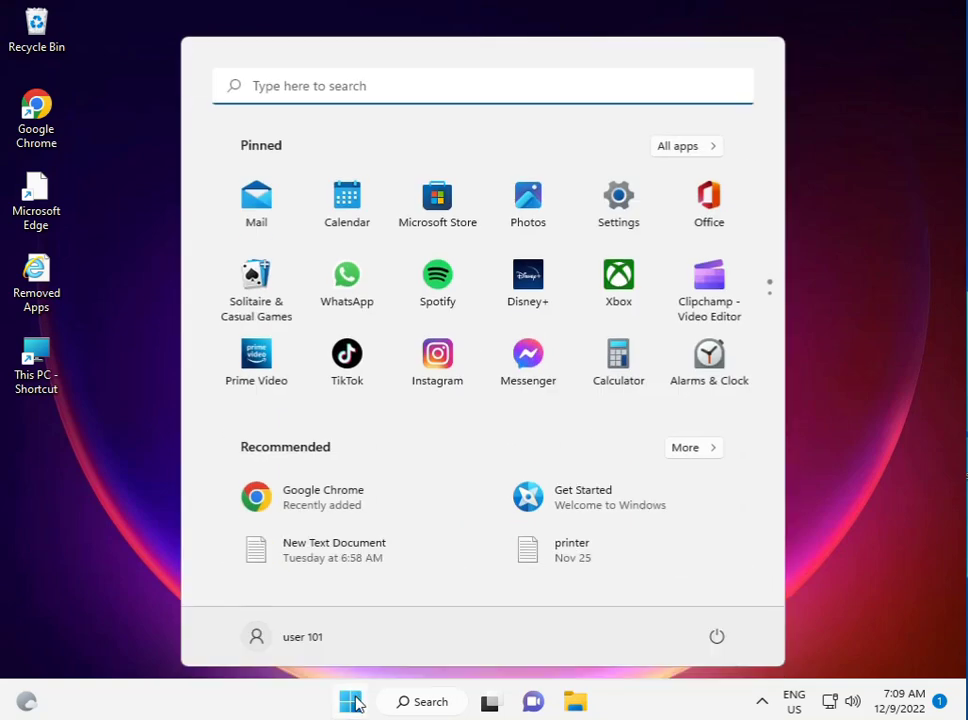
pyautogui.write('c')
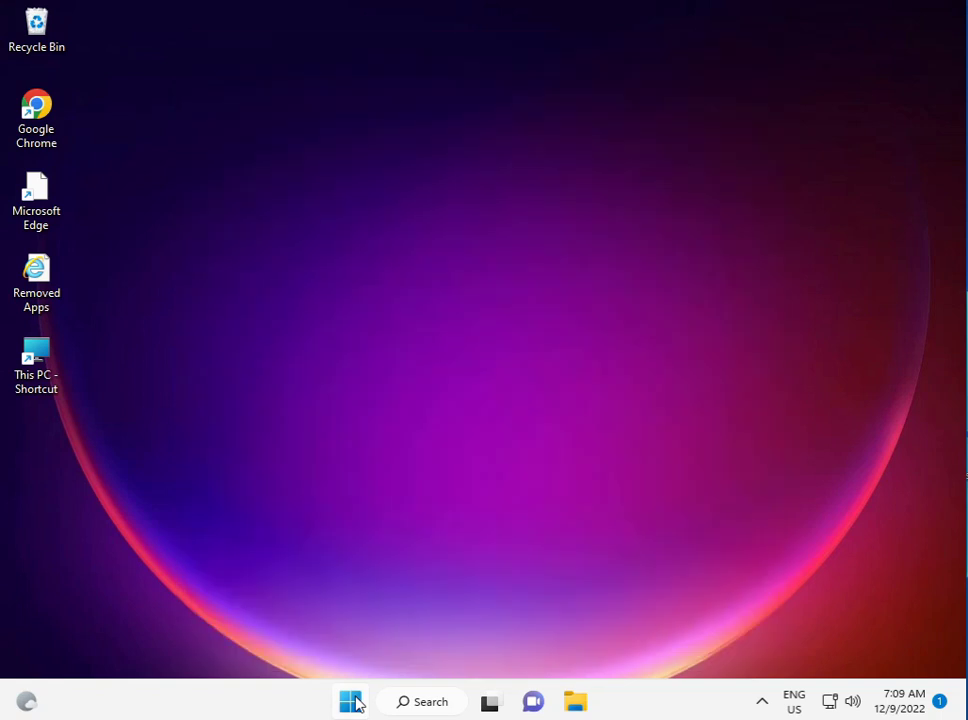
pyautogui.write('md')
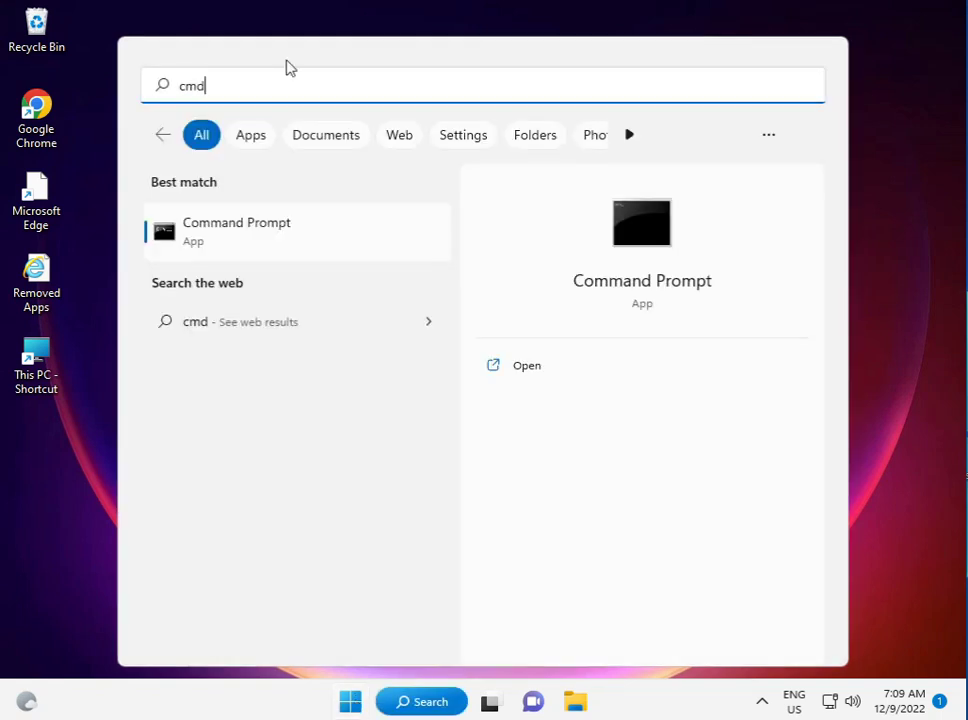
pyautogui.rightClick(295, 232)
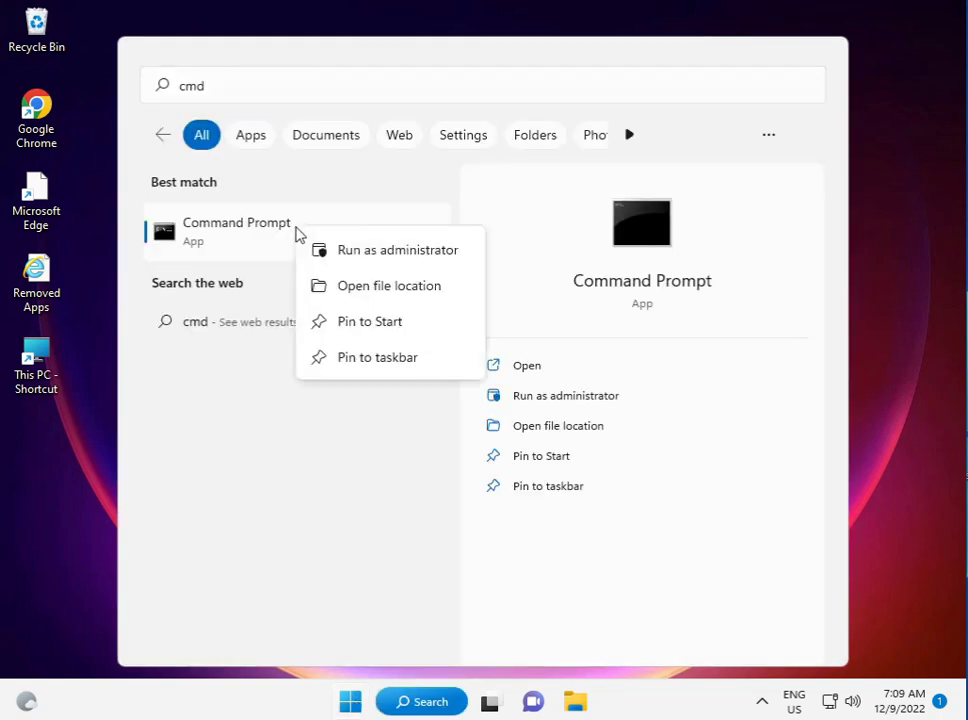
pyautogui.click(318, 250)
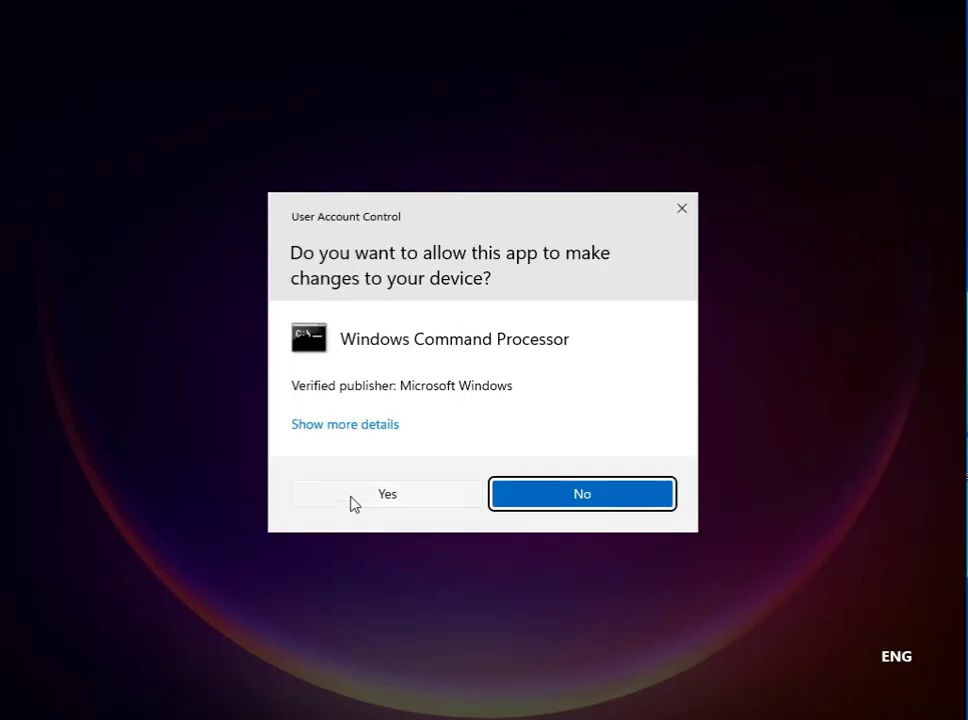
pyautogui.click(354, 503)
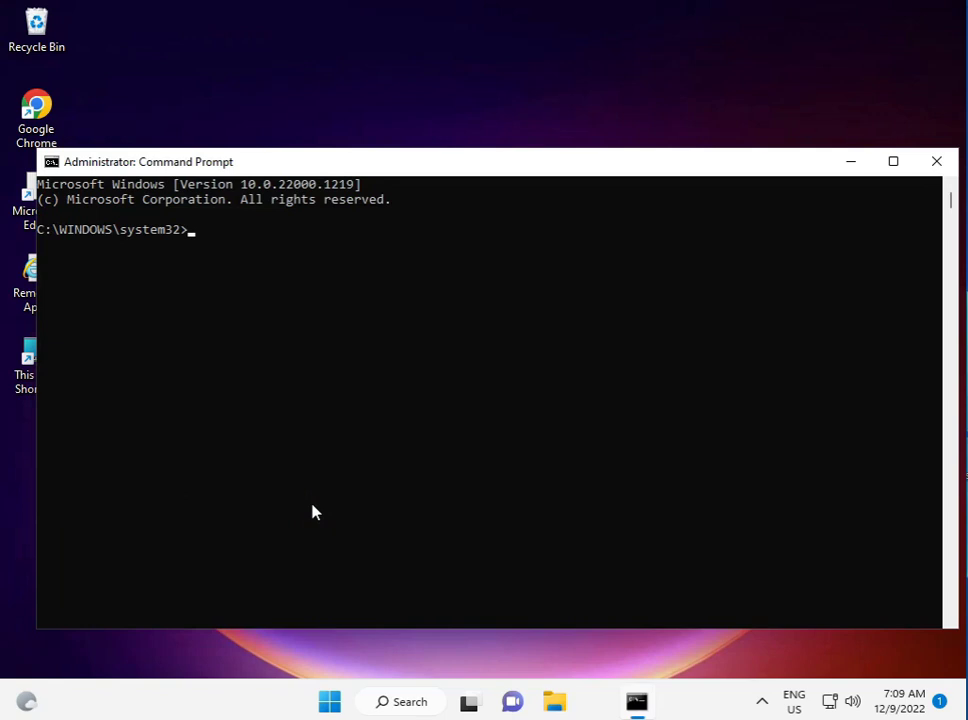
# Step: Move the Command Prompt window up and select exactly the sfc /scannow line in Notepad
pyautogui.moveTo(492, 165); pyautogui.dragTo(501, 30)
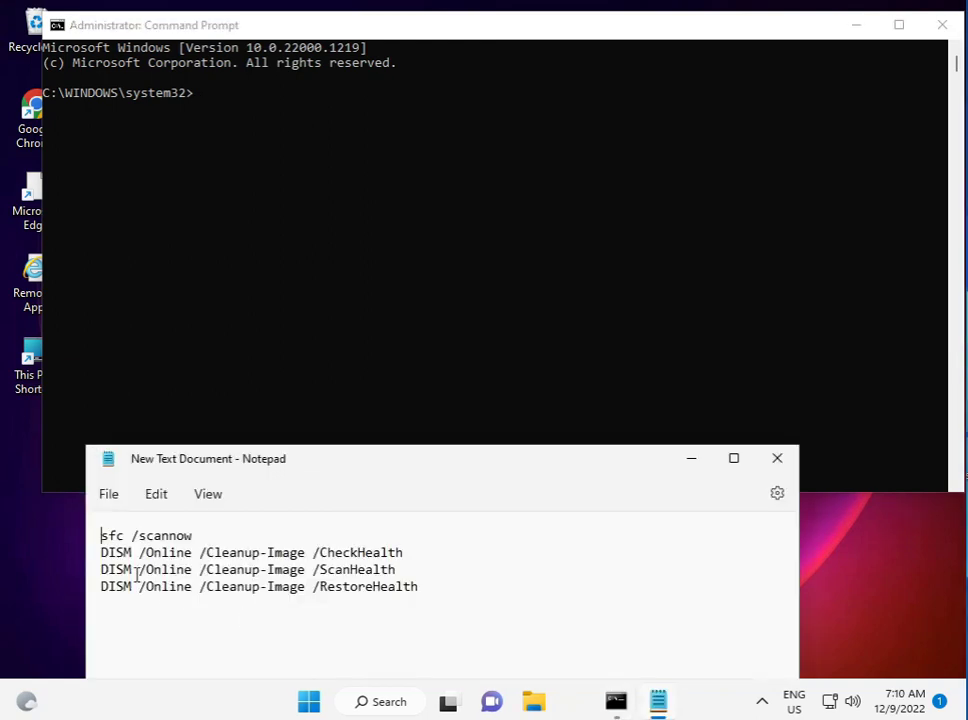
pyautogui.tripleClick(98, 537)
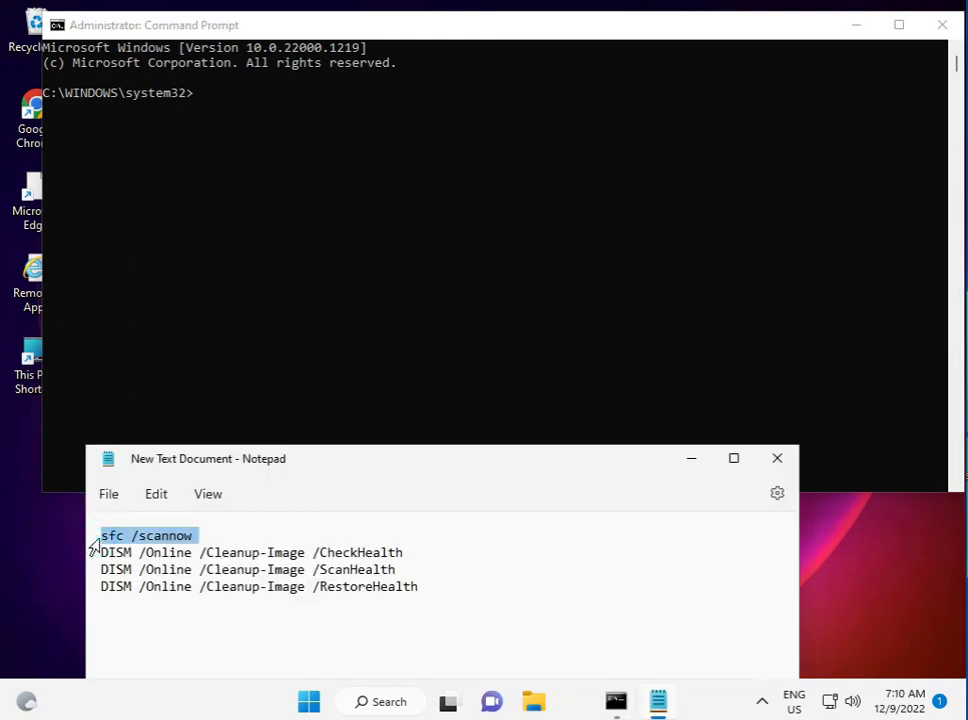
pyautogui.tripleClick(97, 553)
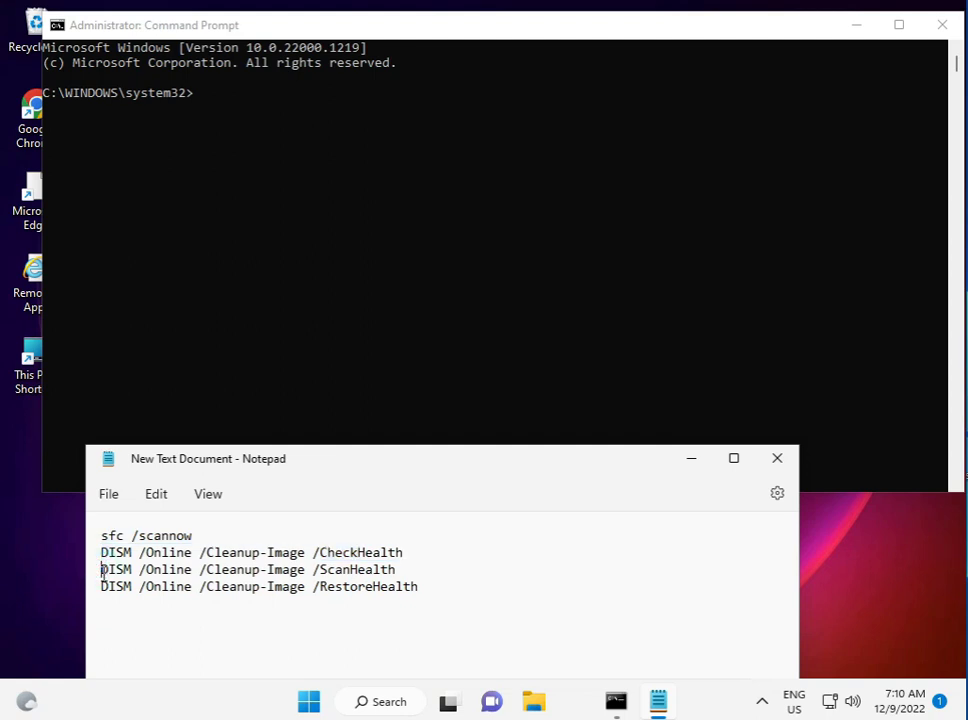
pyautogui.tripleClick(98, 570)
pyautogui.tripleClick(94, 587)
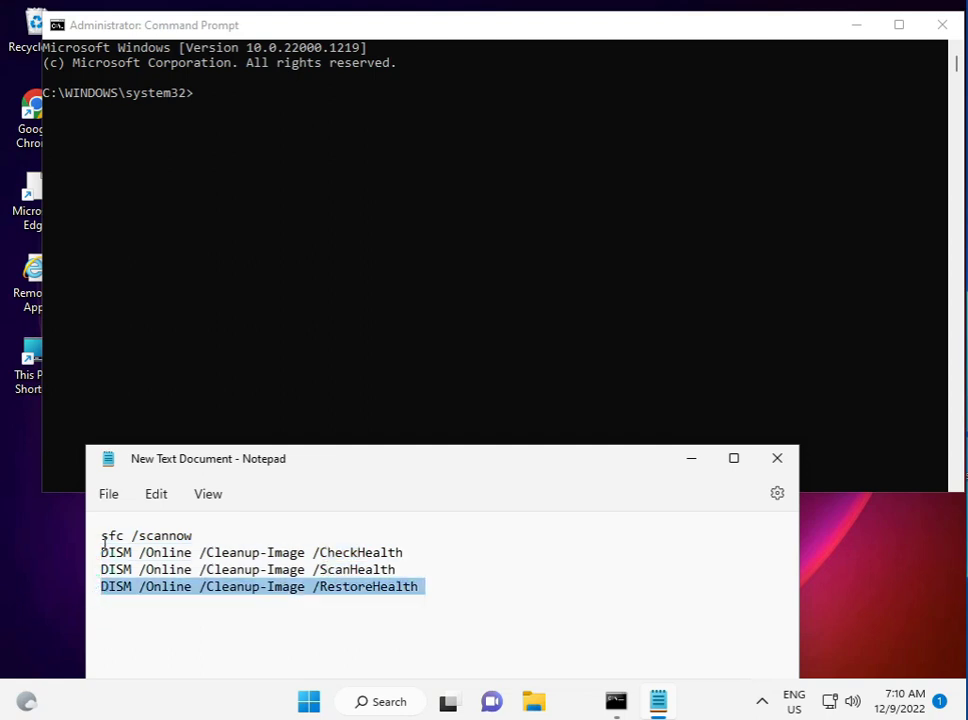
pyautogui.moveTo(101, 537); pyautogui.dragTo(207, 552)
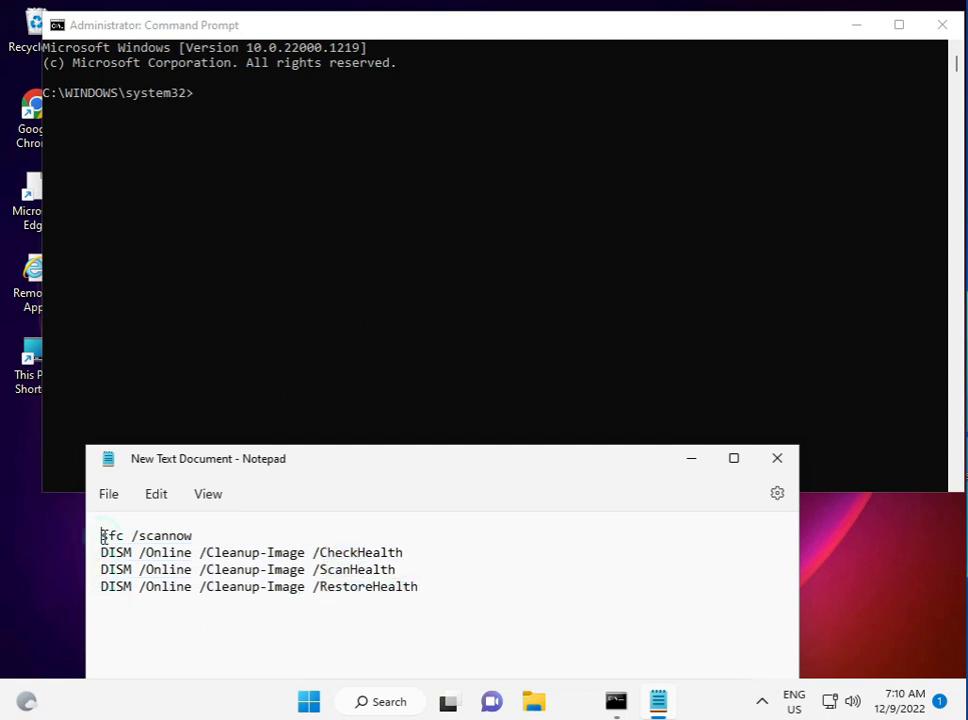
pyautogui.click(193, 536)
pyautogui.moveTo(102, 536); pyautogui.dragTo(197, 536)
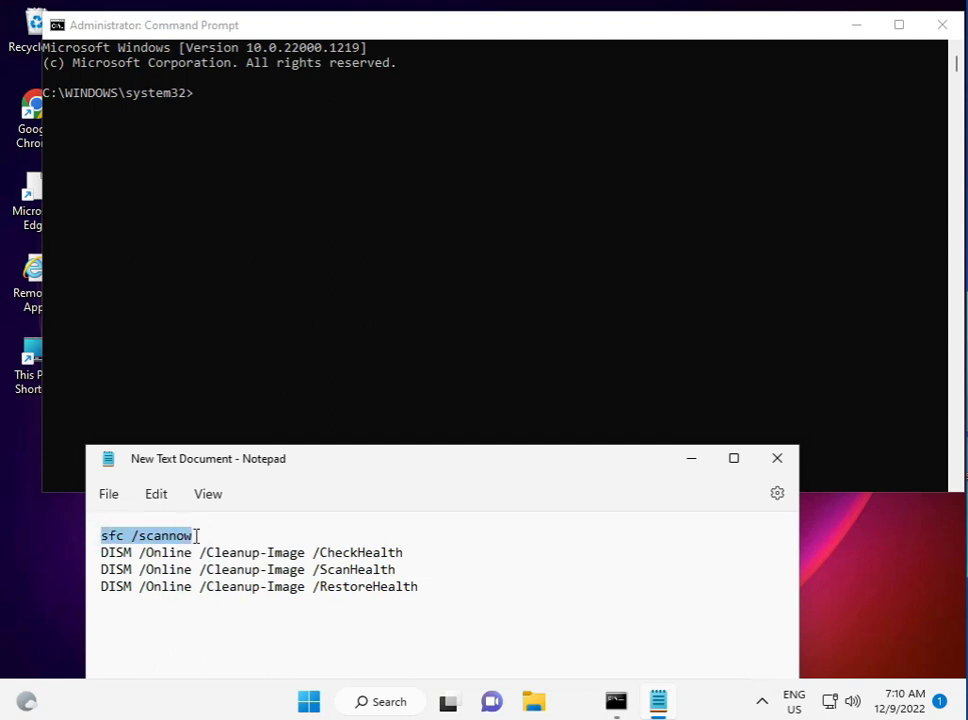
# Step: Copy sfc /scannow, paste it into the admin Command Prompt and run it
pyautogui.hotkey('ctrl', 'c')
pyautogui.click(197, 107)
pyautogui.rightClick(197, 100)
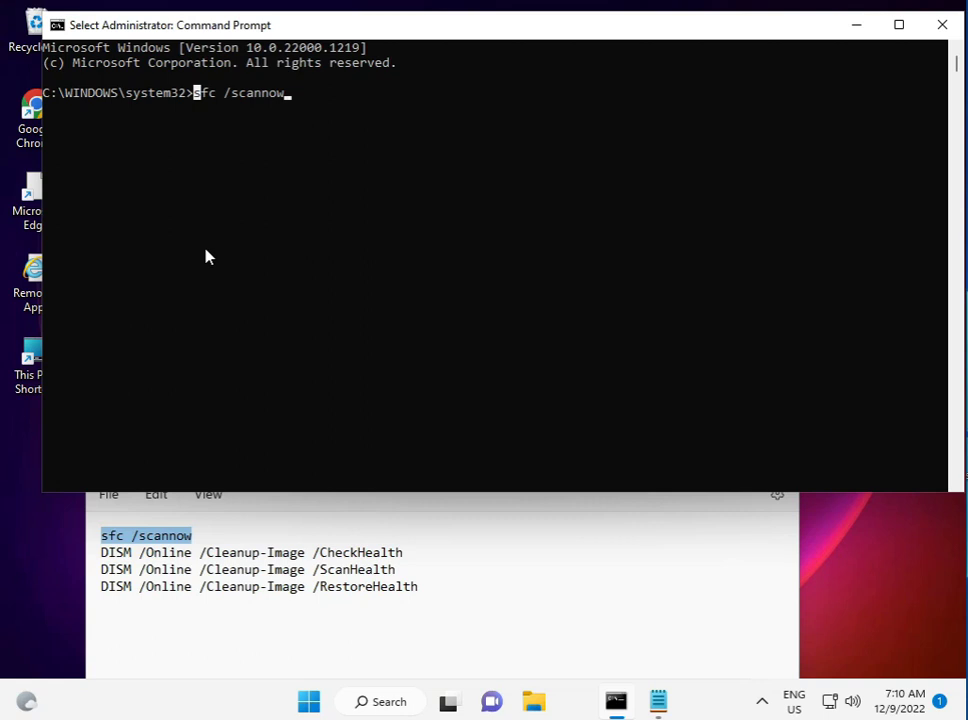
pyautogui.press('Escape')
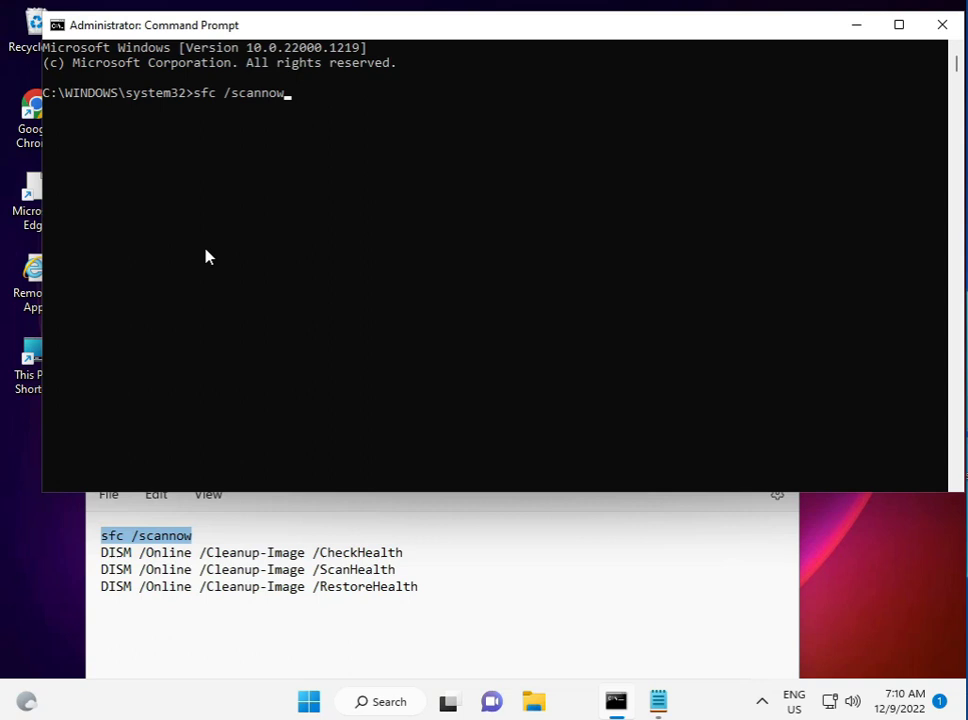
pyautogui.press('Return')
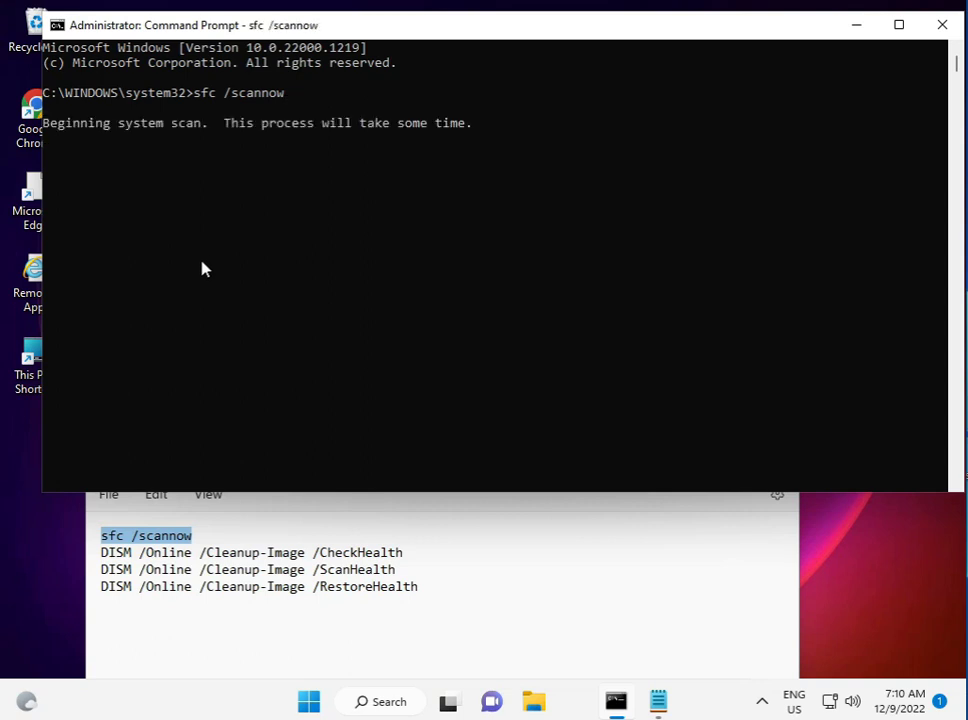
# Step: Select the DISM CheckHealth and ScanHealth lines in Notepad, then clear the selection
pyautogui.tripleClick(117, 558)
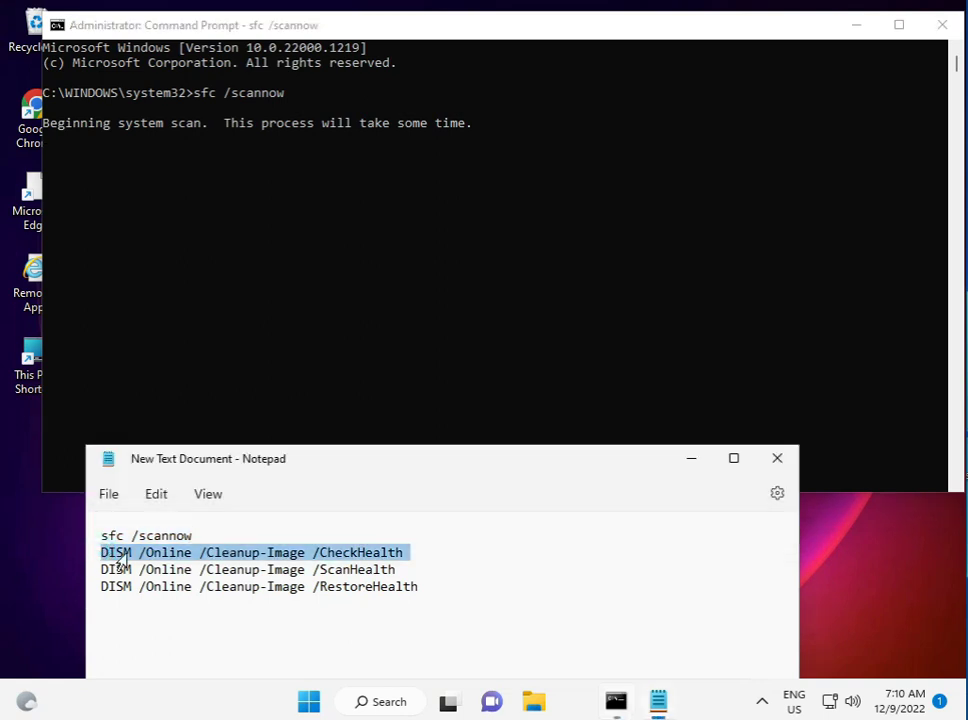
pyautogui.tripleClick(96, 570)
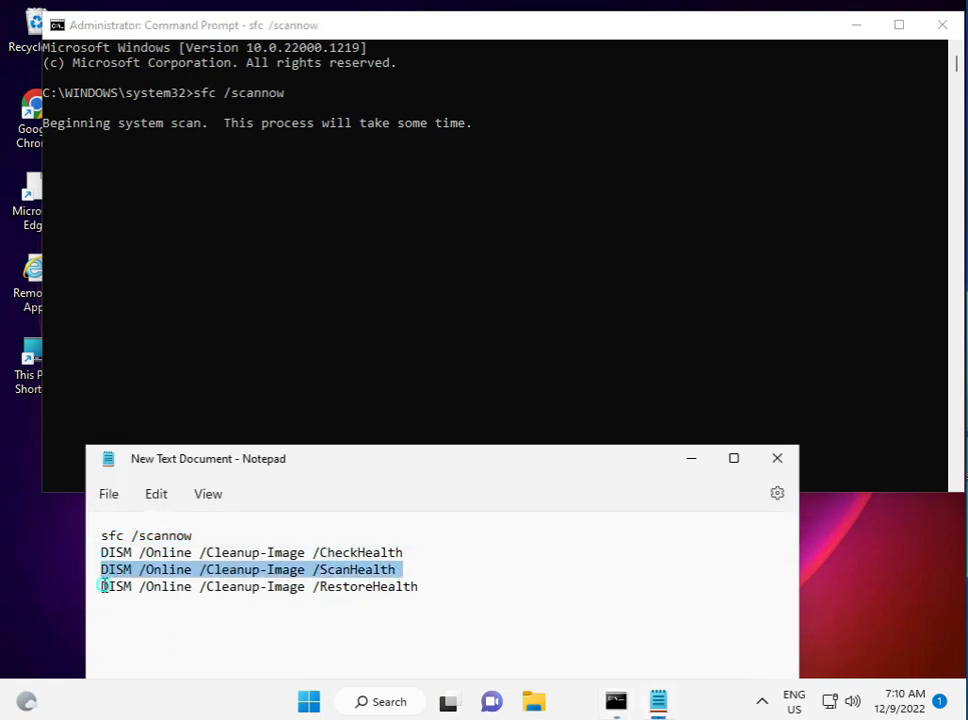
pyautogui.click(101, 587)
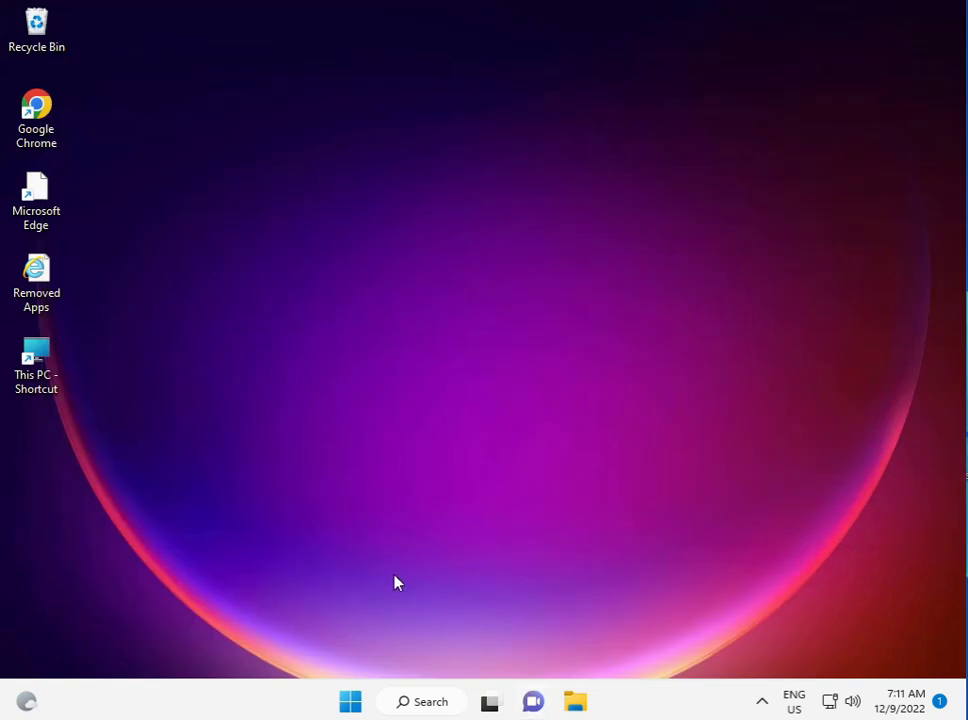
# Step: Search Start for 'servi' and run the Services app as administrator
pyautogui.click(353, 701)
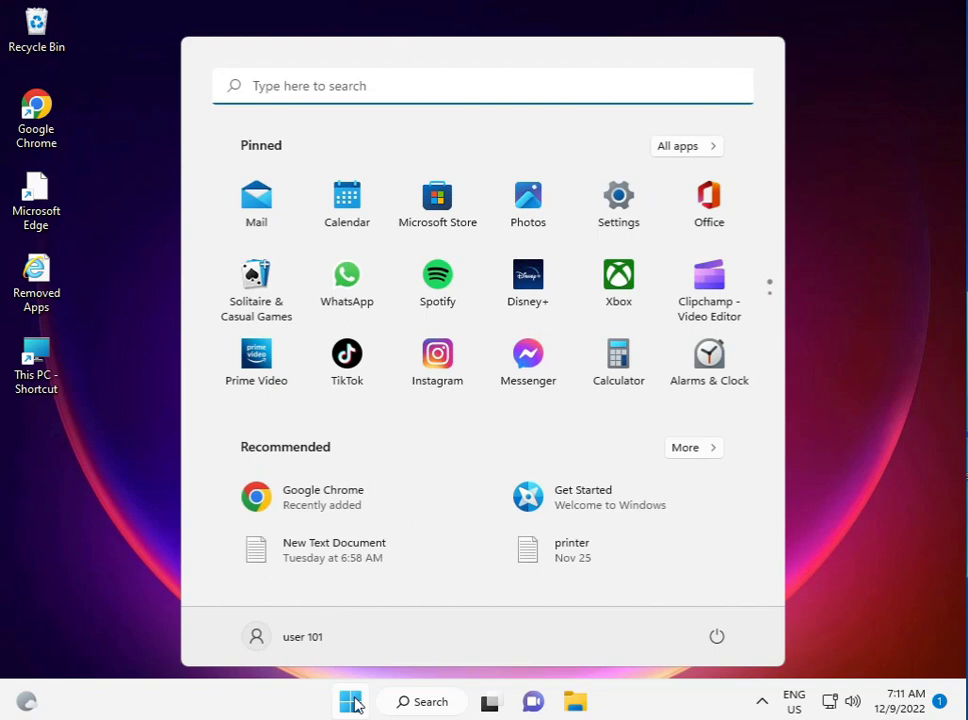
pyautogui.write('servi')
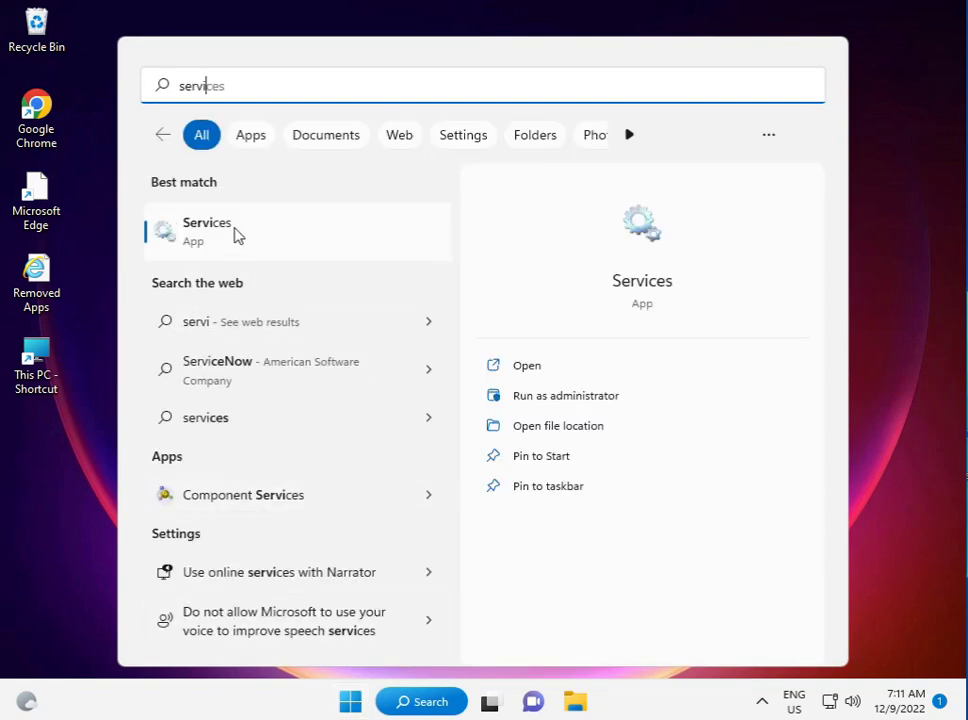
pyautogui.click(238, 235)
pyautogui.rightClick(238, 235)
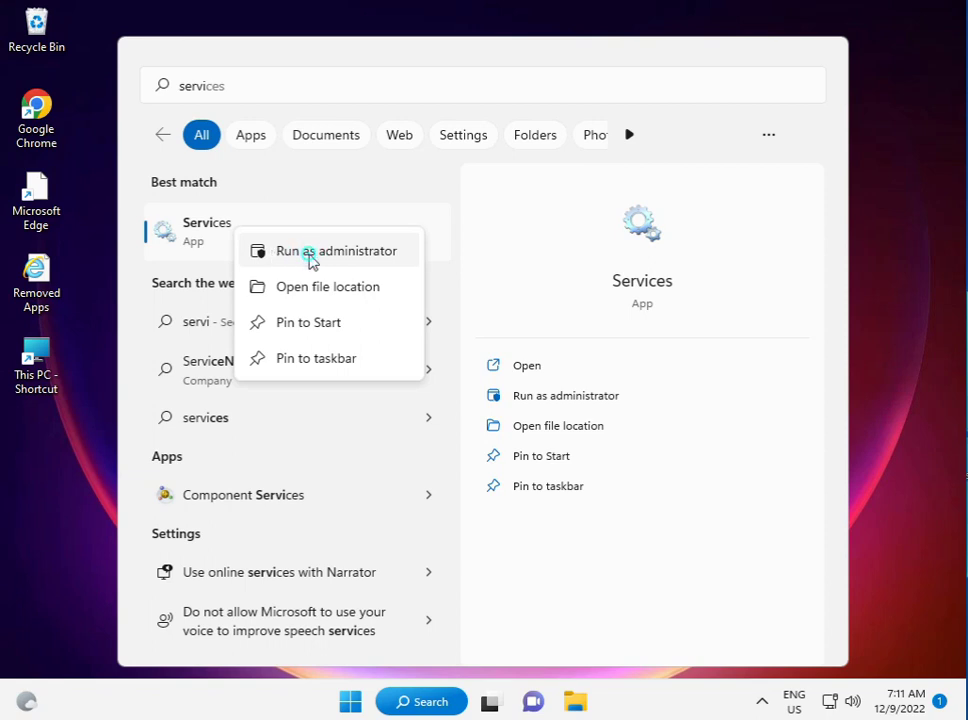
pyautogui.click(309, 257)
pyautogui.click(309, 255)
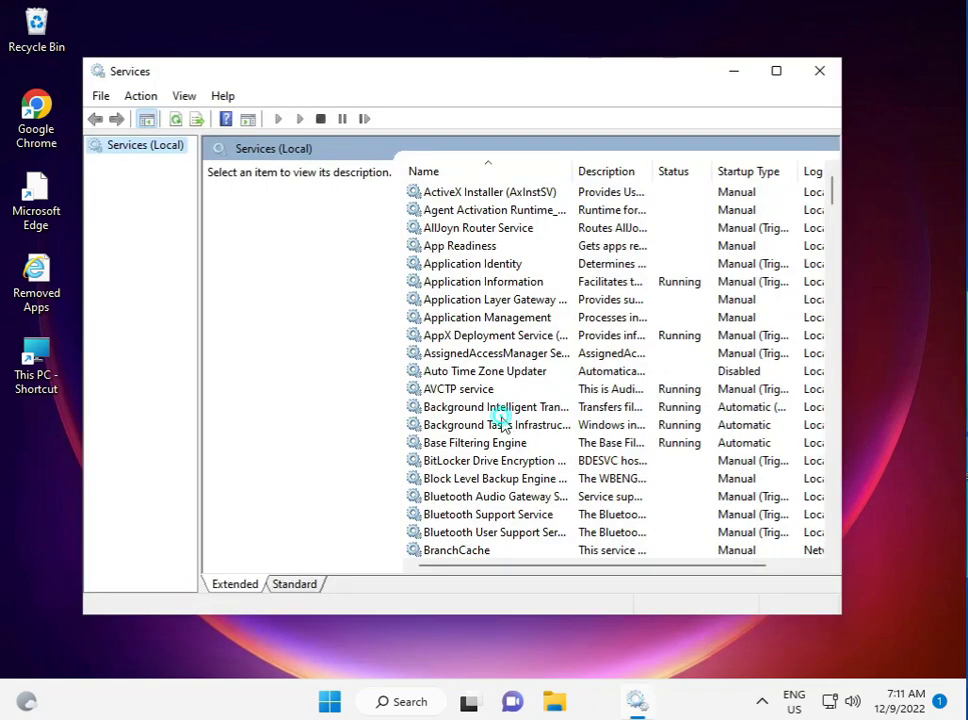
# Step: Jump to the W entries in the services list and select Windows Update
pyautogui.click(504, 424)
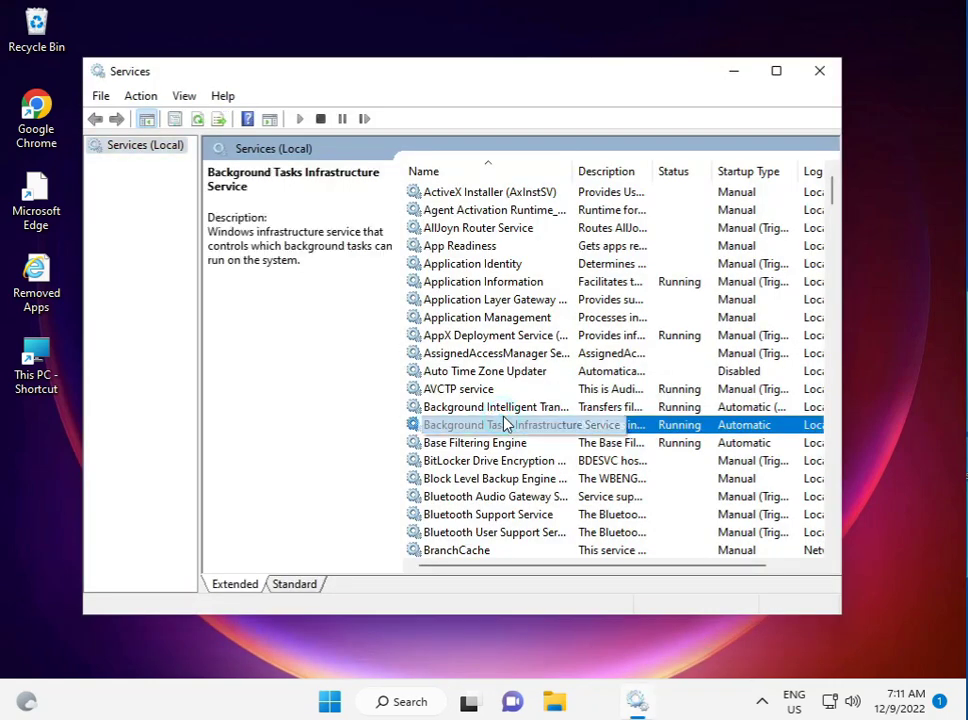
pyautogui.press('w')
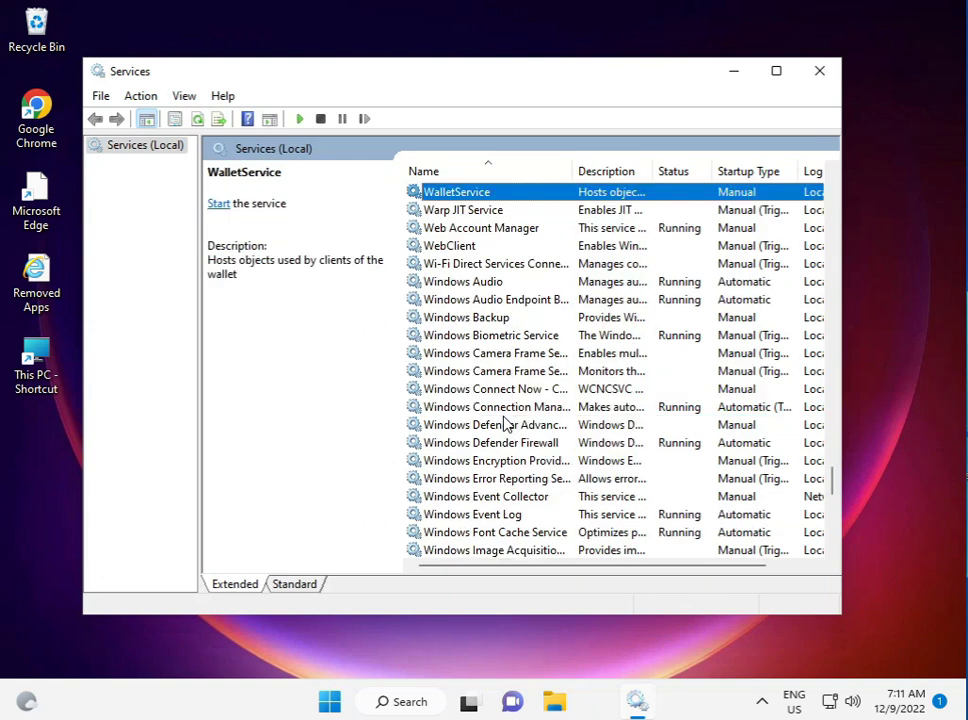
pyautogui.scroll(-3, 504, 424)
pyautogui.press('Down')
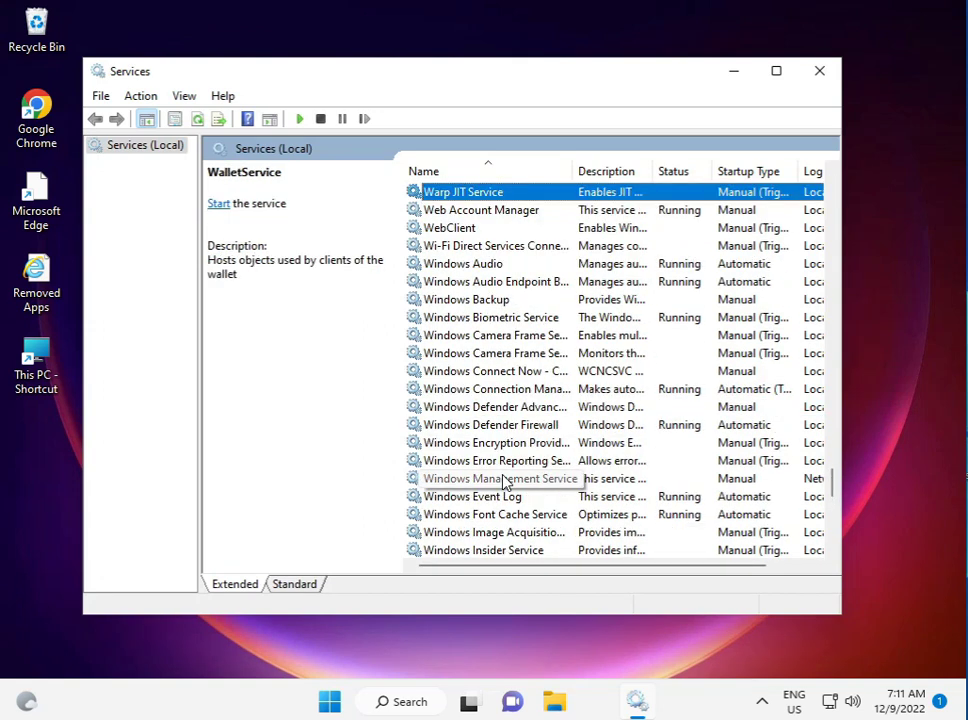
pyautogui.scroll(-4, 504, 482)
pyautogui.scroll(-7, 504, 482)
pyautogui.scroll(3, 505, 484)
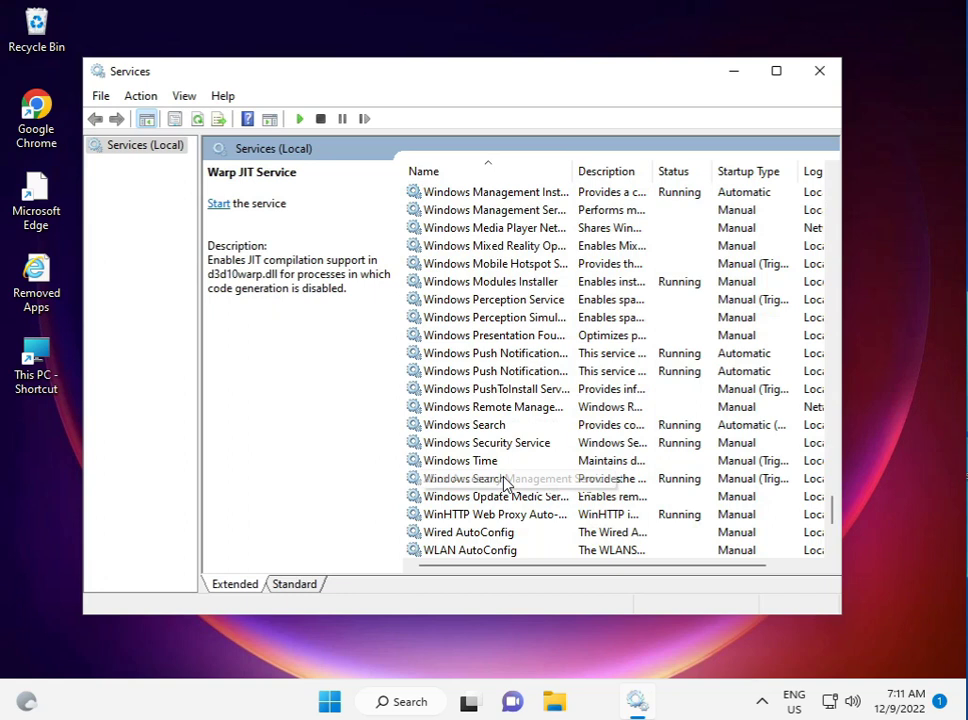
pyautogui.scroll(1, 503, 486)
pyautogui.click(494, 534)
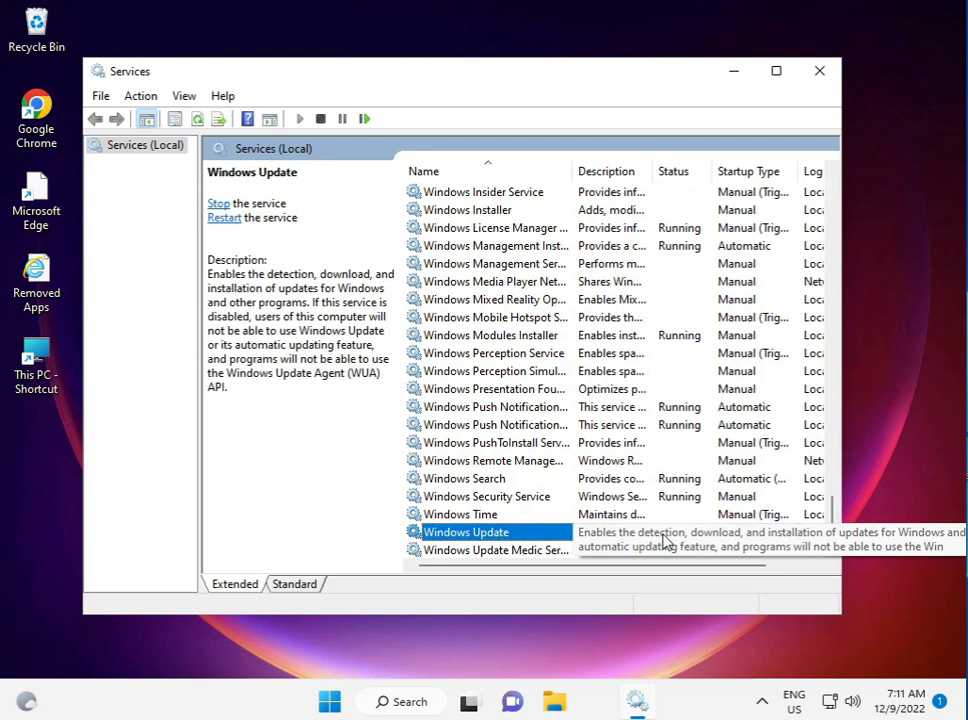
# Step: Set Windows Update's startup type to Automatic, apply it, then restart the service
pyautogui.doubleClick(525, 535)
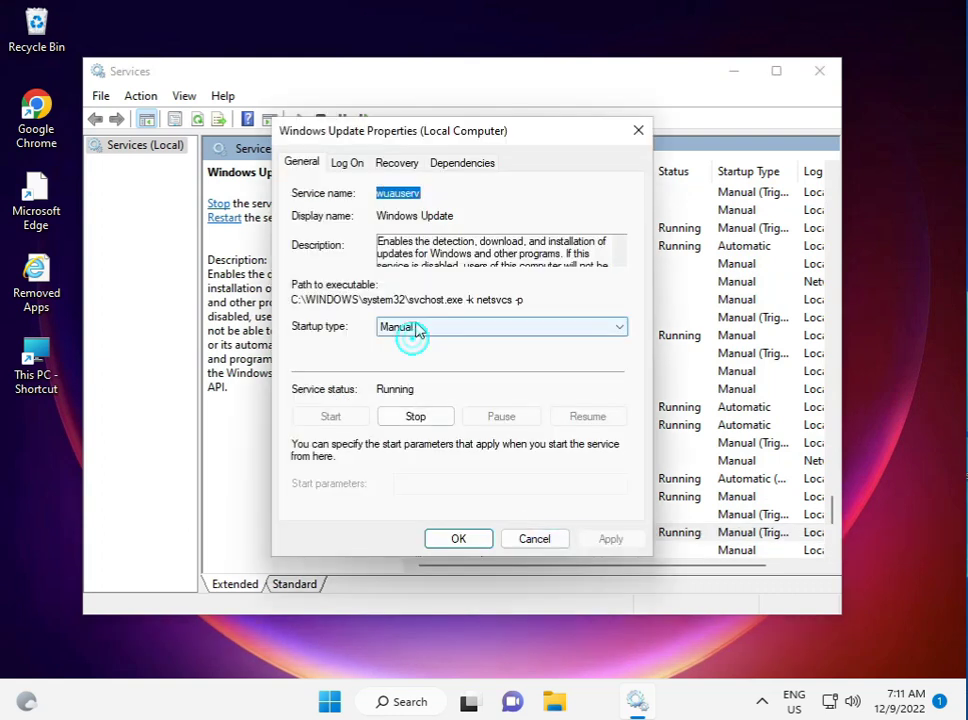
pyautogui.click(412, 331)
pyautogui.click(402, 356)
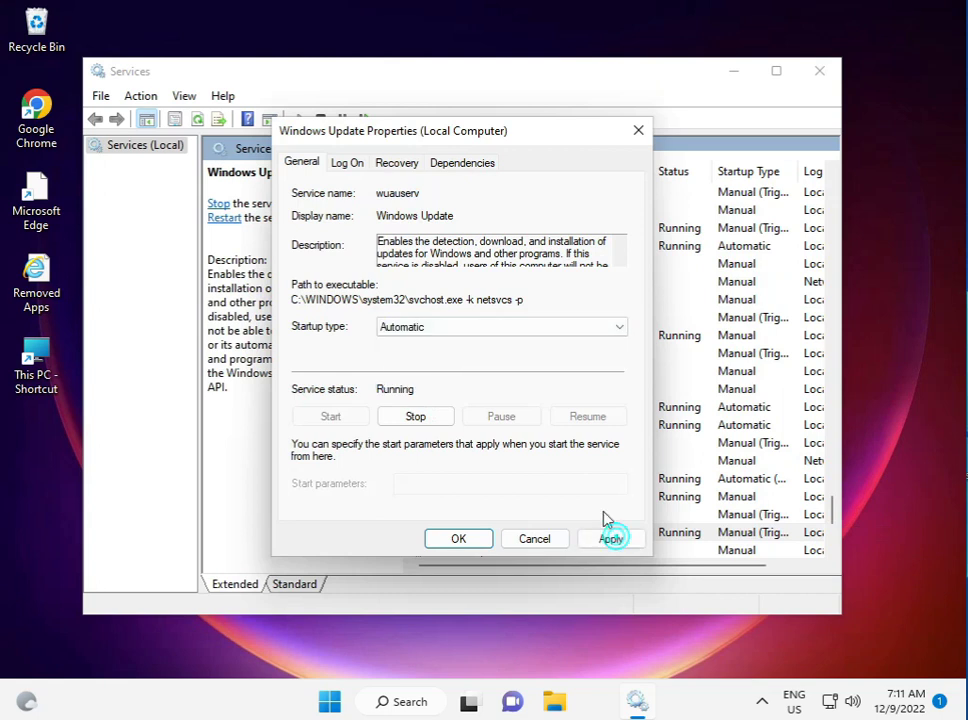
pyautogui.click(612, 539)
pyautogui.click(452, 539)
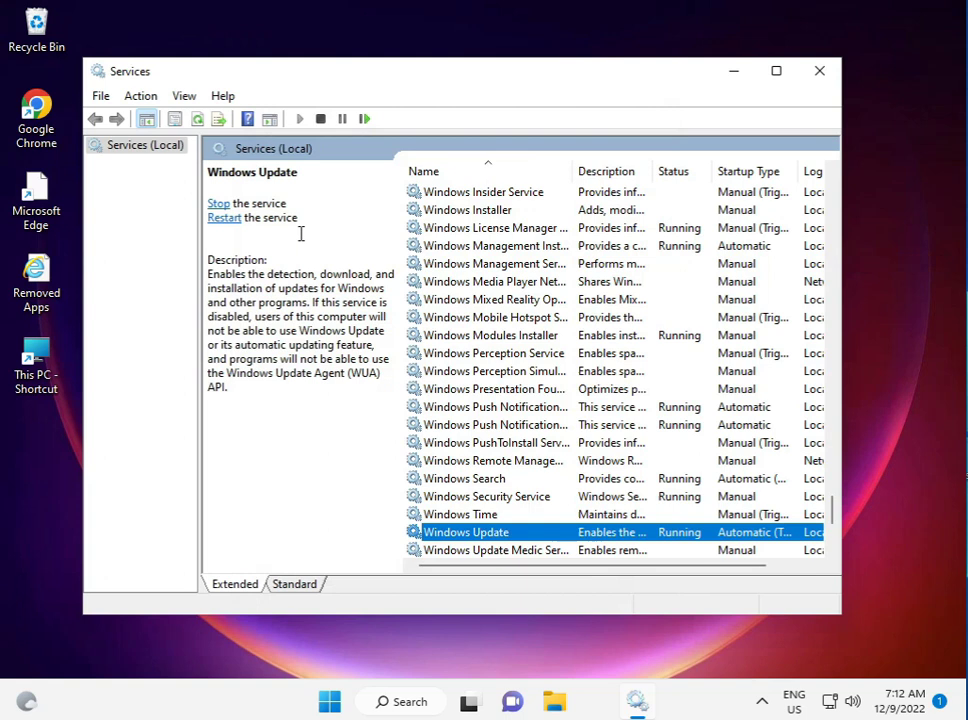
pyautogui.click(214, 220)
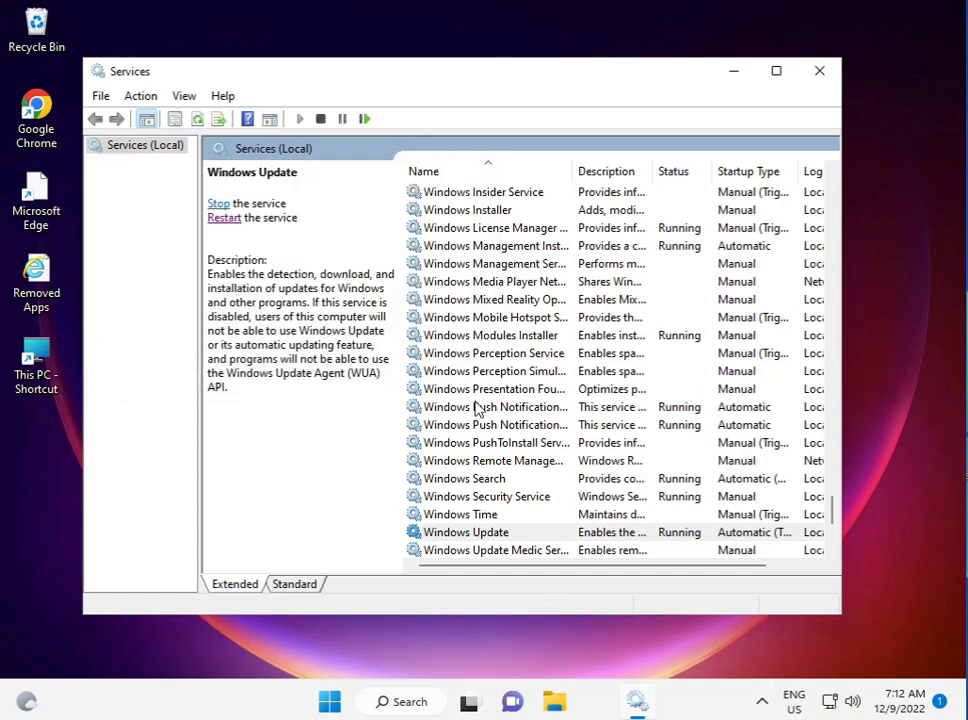
# Step: Close Services, then briefly open and dismiss Windows Security's tray quick actions
pyautogui.click(819, 71)
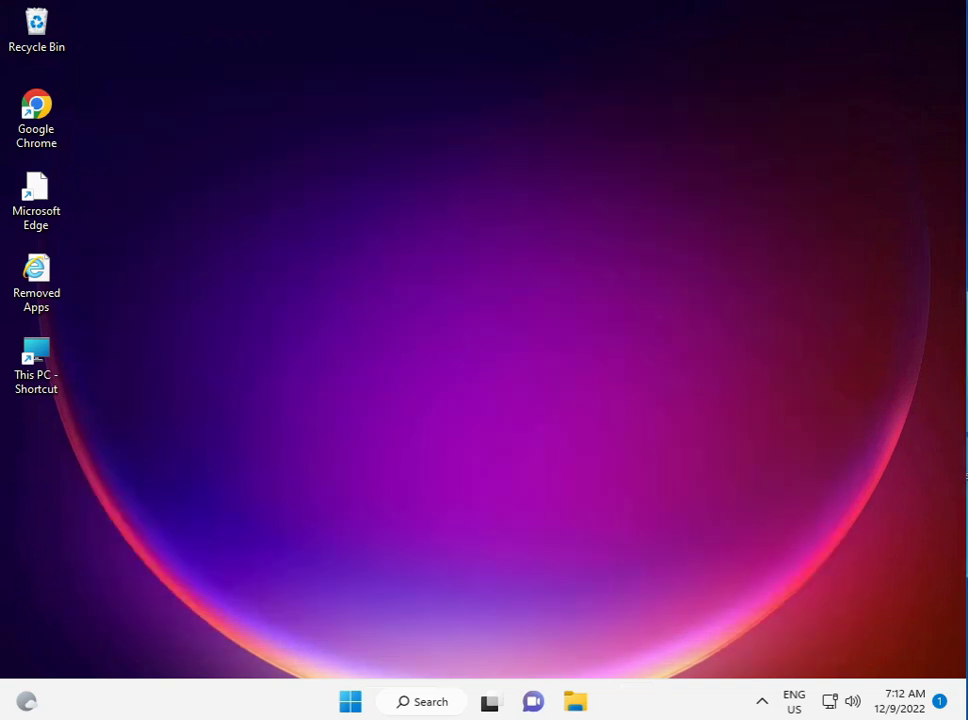
pyautogui.click(761, 701)
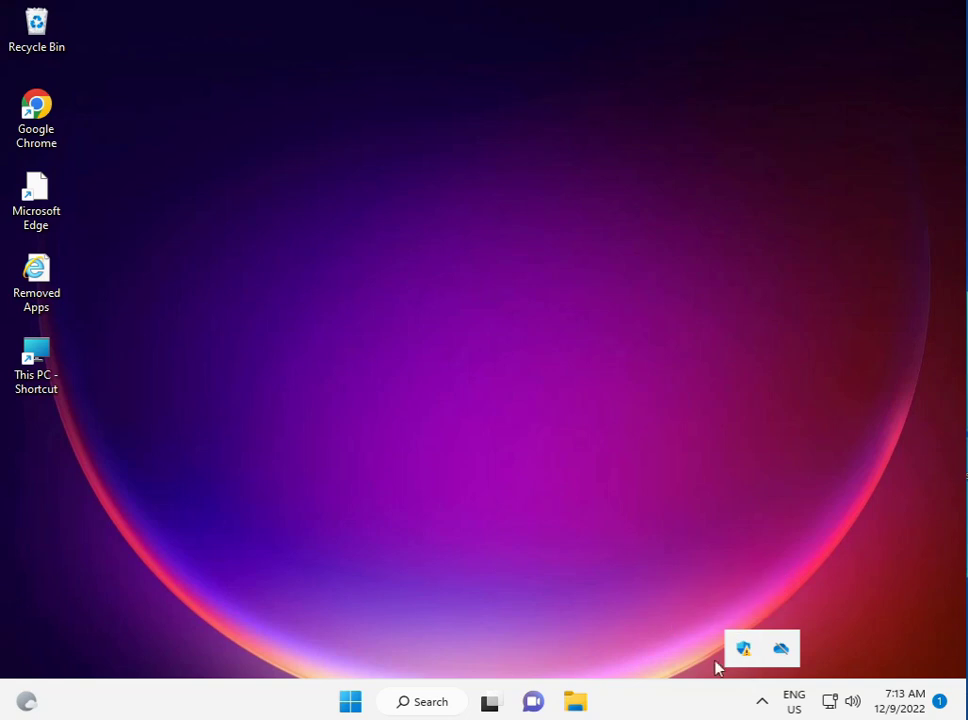
pyautogui.rightClick(743, 648)
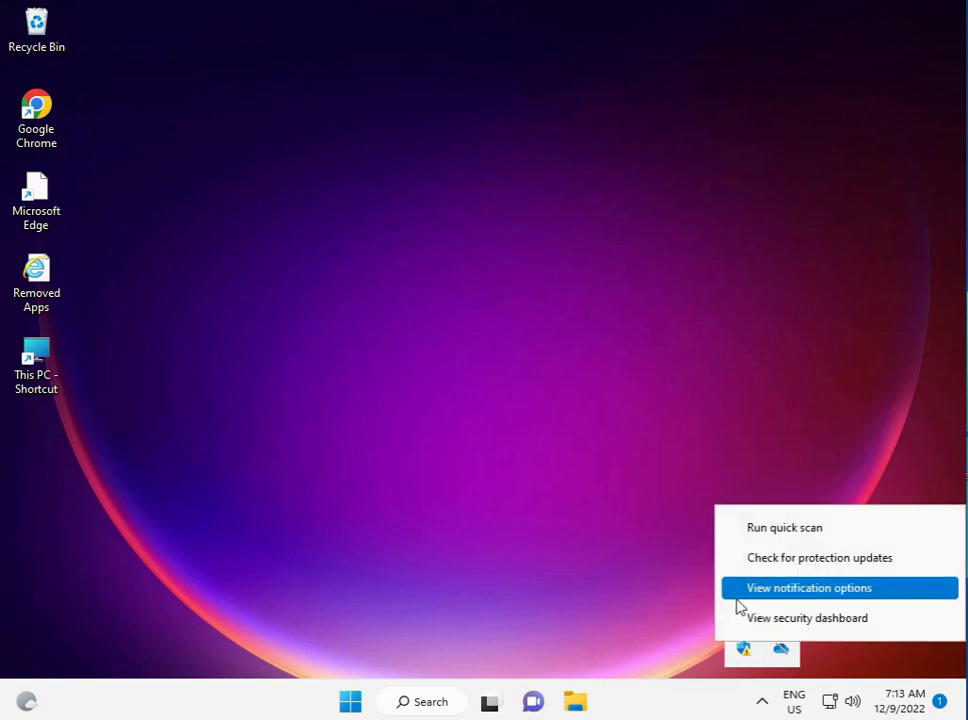
pyautogui.click(636, 587)
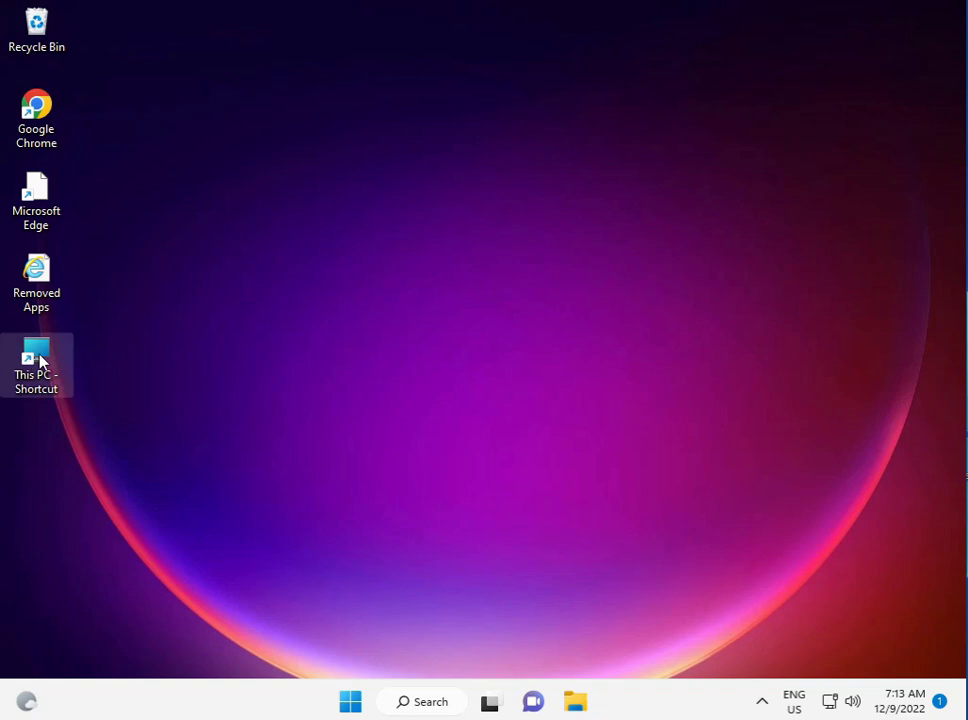
# Step: Open Control Panel via a Start search for 'con', keep Category view, and enter System and Security
pyautogui.click(355, 703)
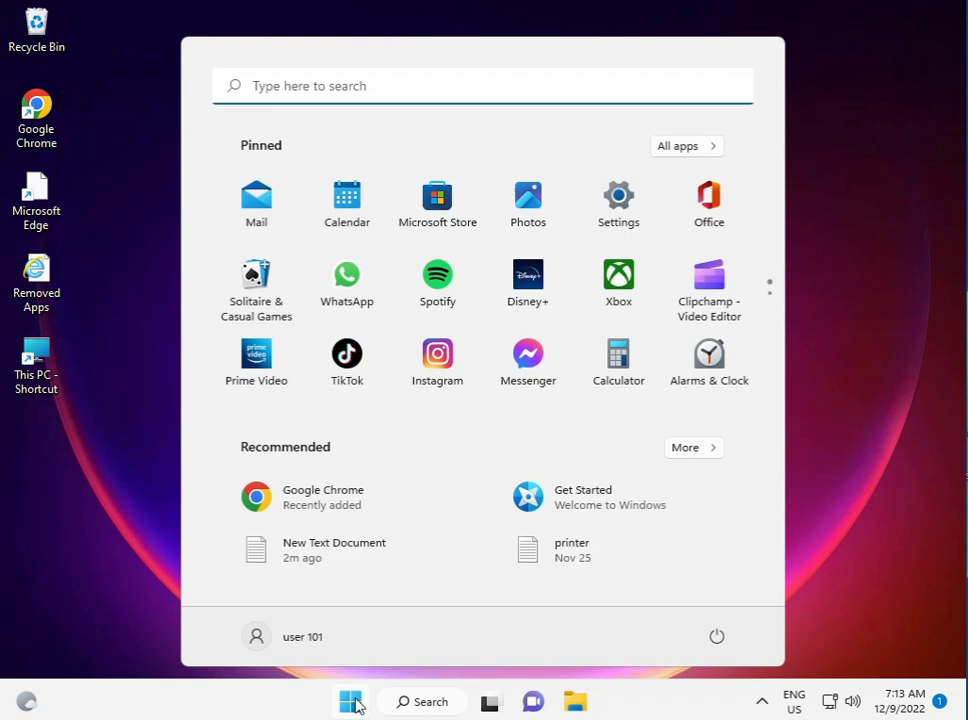
pyautogui.write('con')
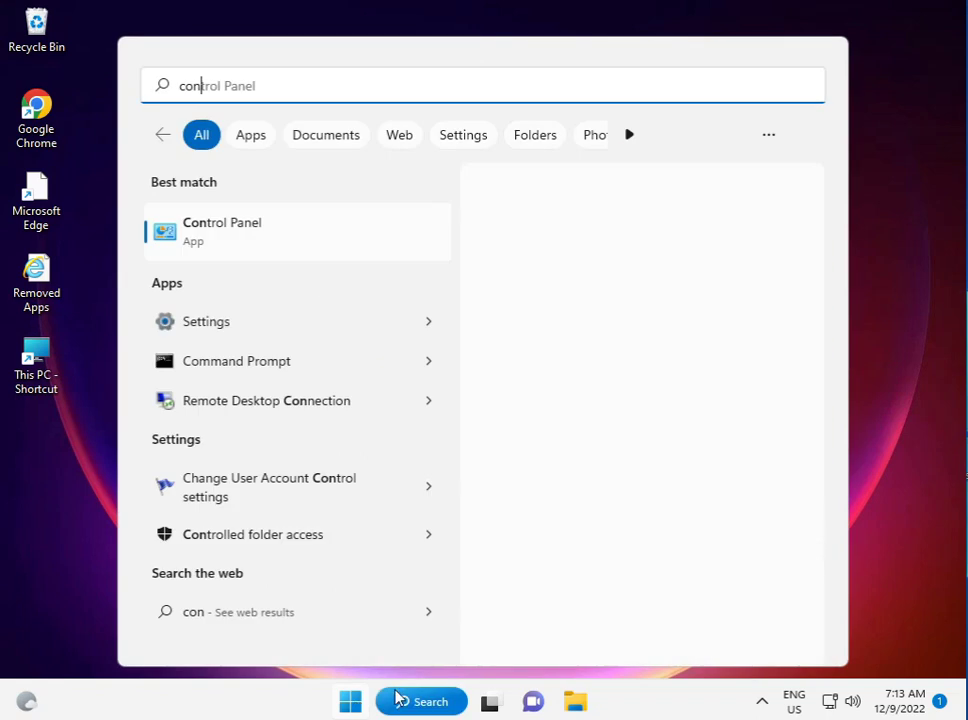
pyautogui.click(265, 229)
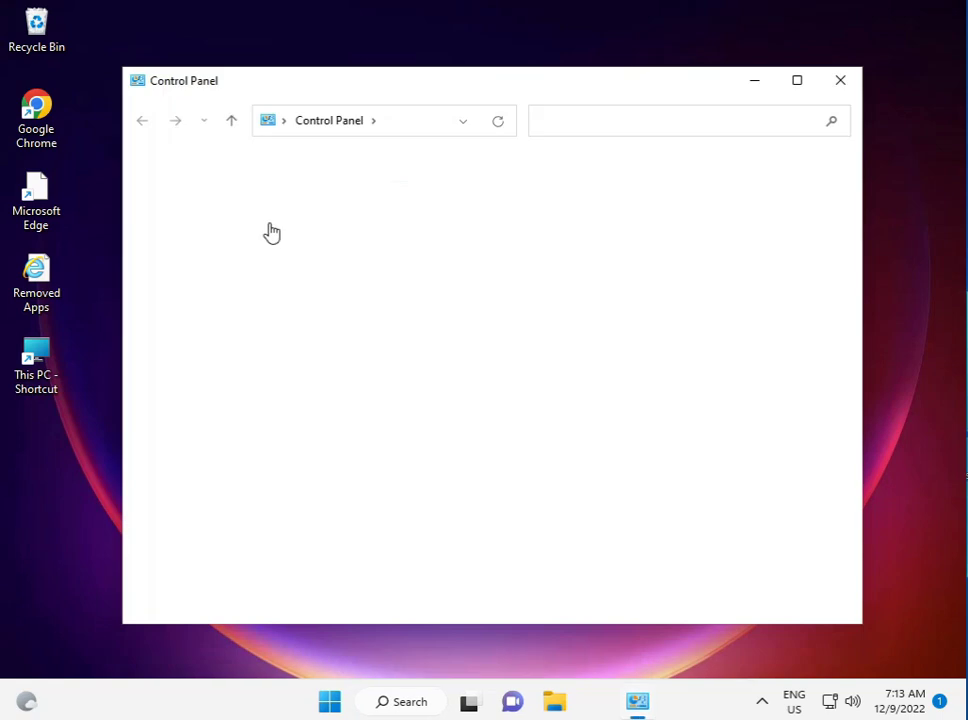
pyautogui.click(773, 178)
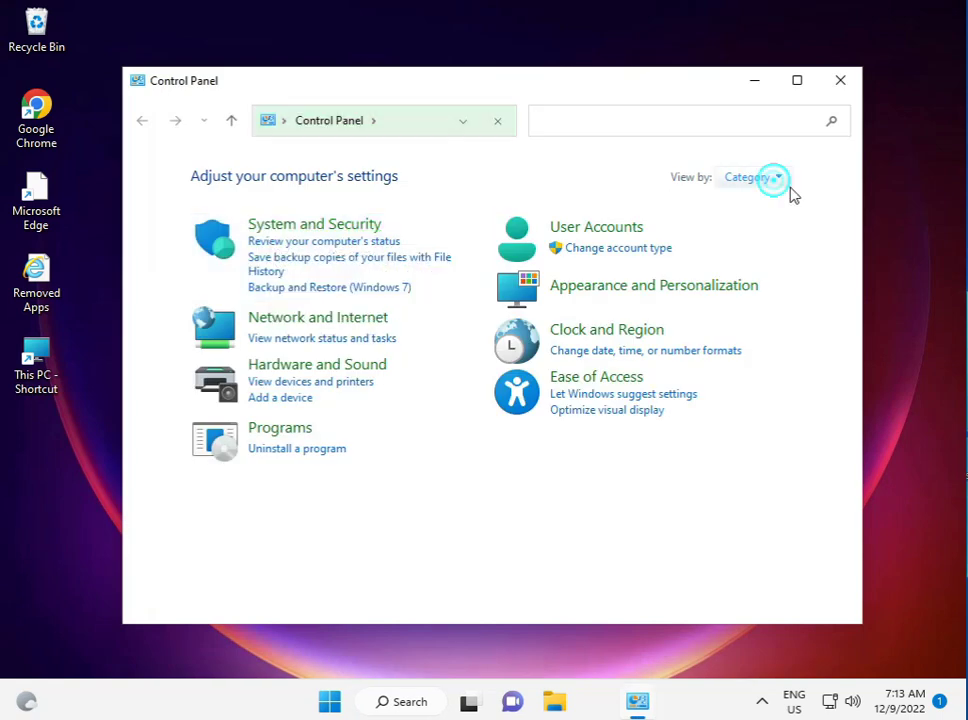
pyautogui.click(780, 203)
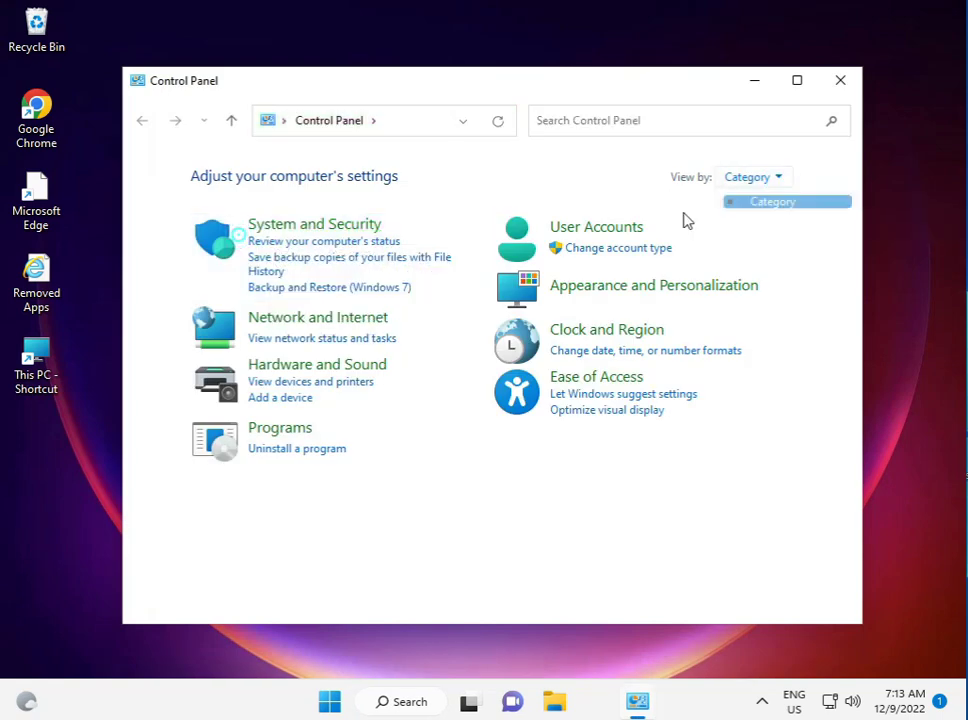
pyautogui.click(294, 226)
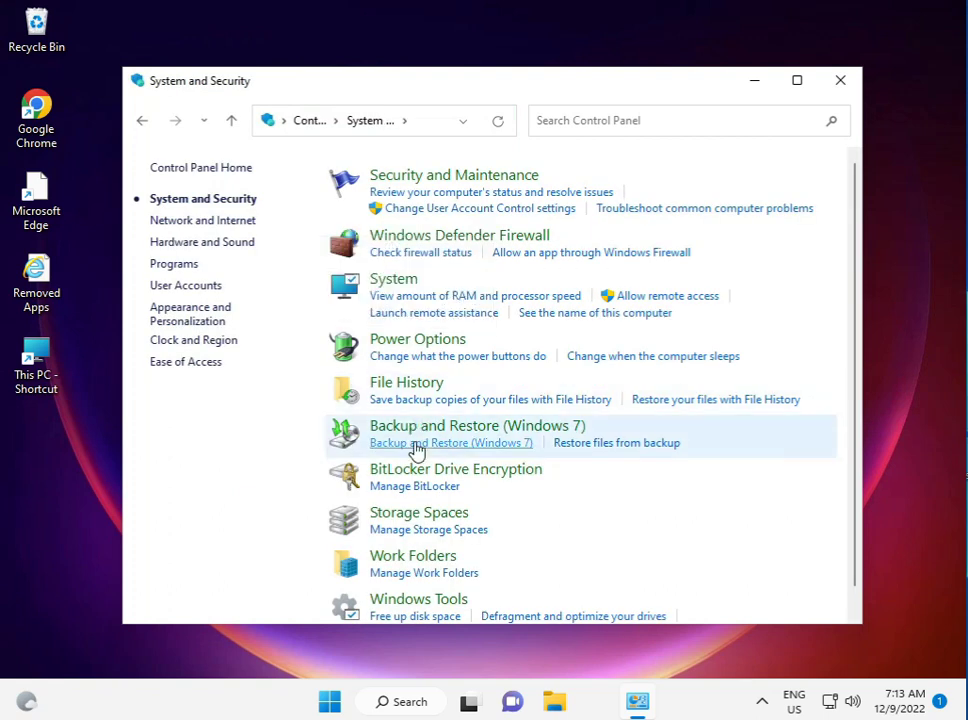
# Step: Turn off Defender Firewall for private and public networks, then close it and dismiss the alert
pyautogui.click(413, 236)
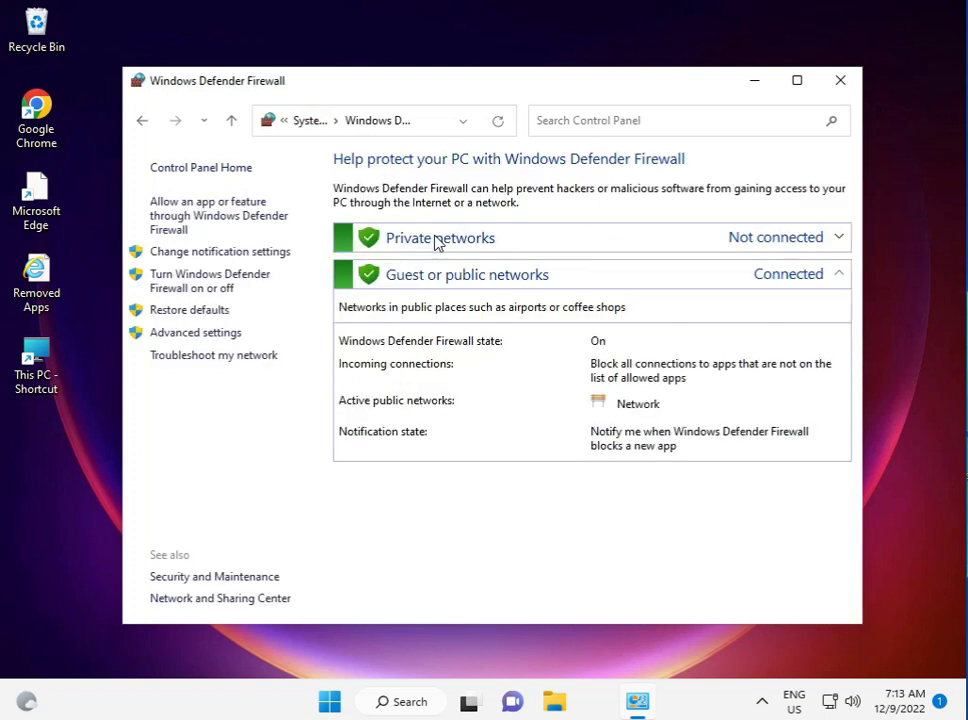
pyautogui.click(208, 288)
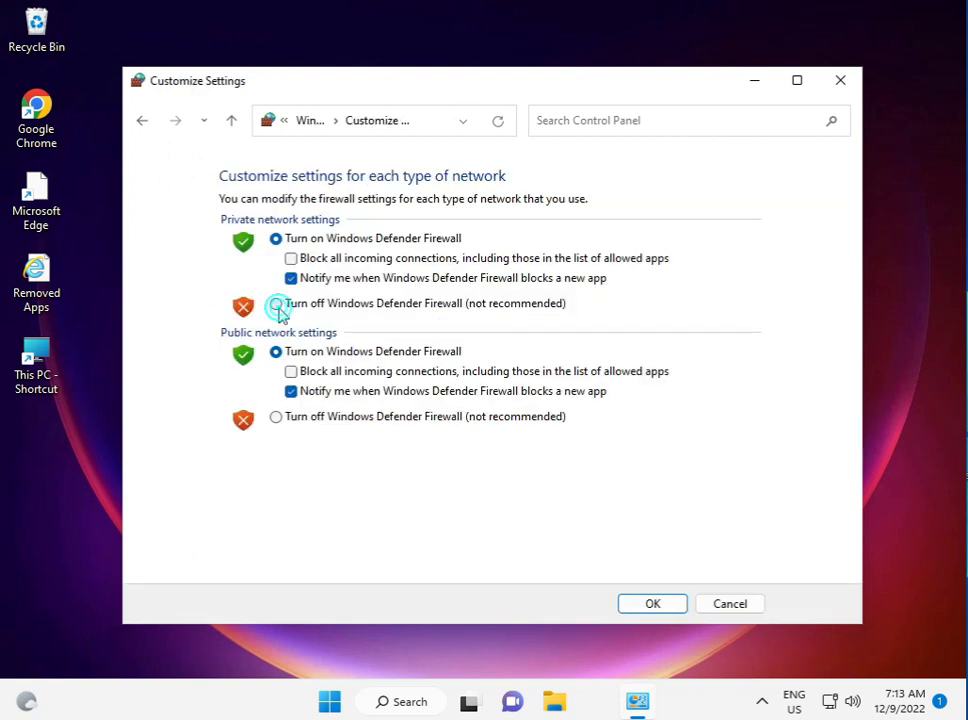
pyautogui.click(277, 305)
pyautogui.click(278, 417)
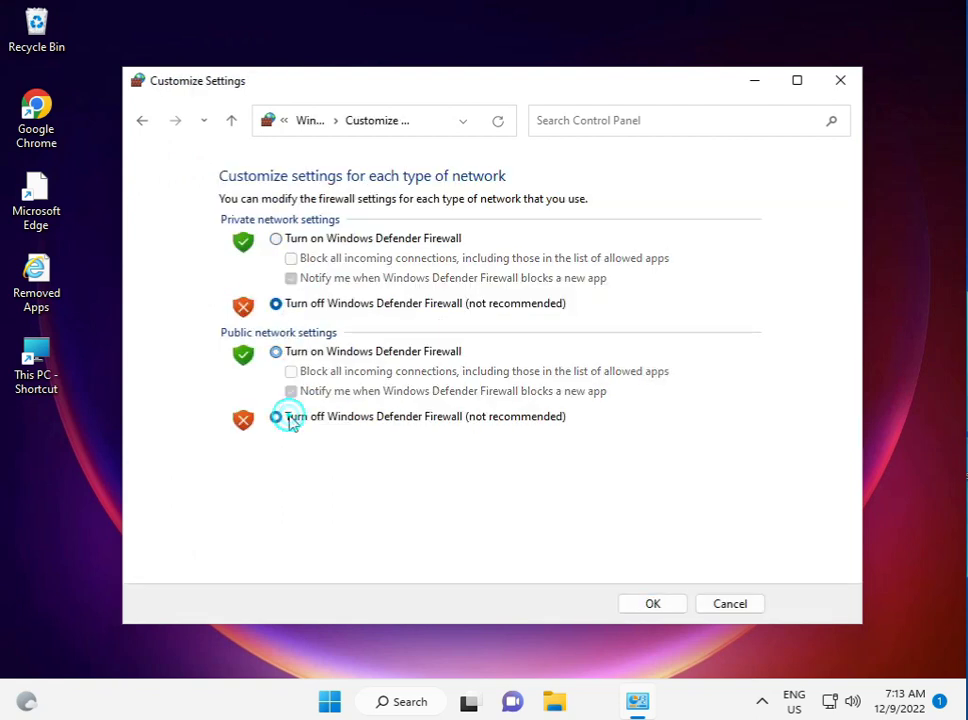
pyautogui.click(631, 603)
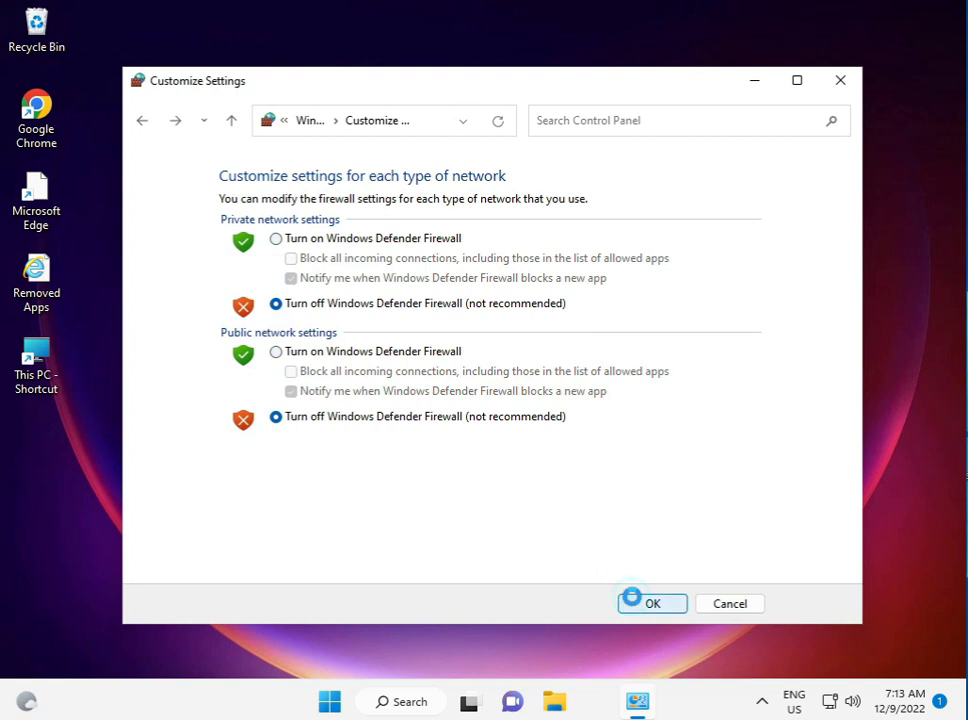
pyautogui.click(838, 95)
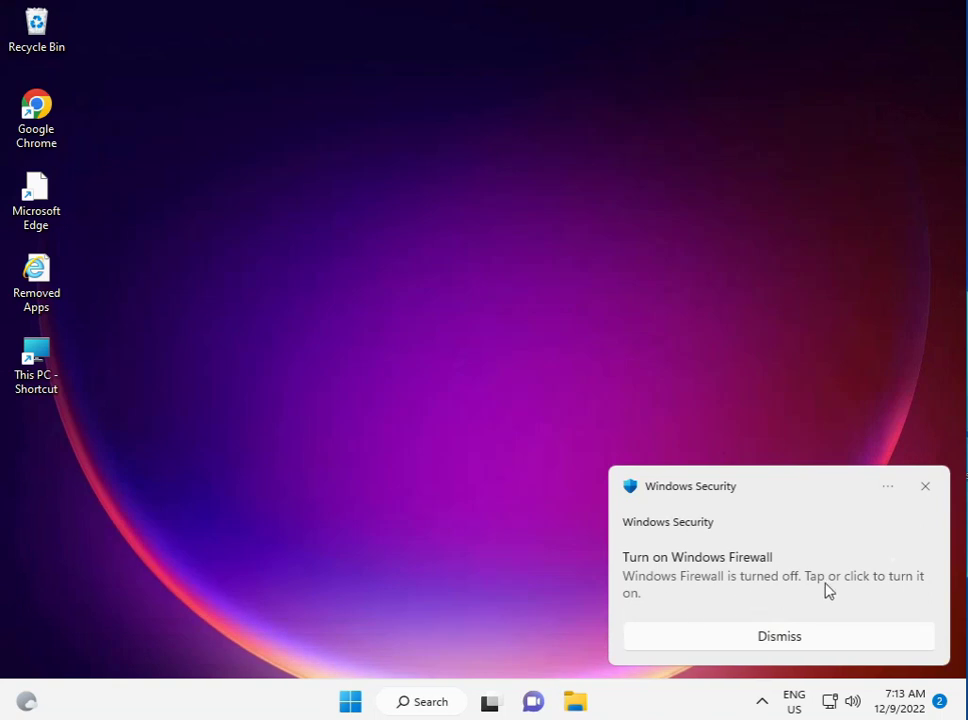
pyautogui.click(925, 488)
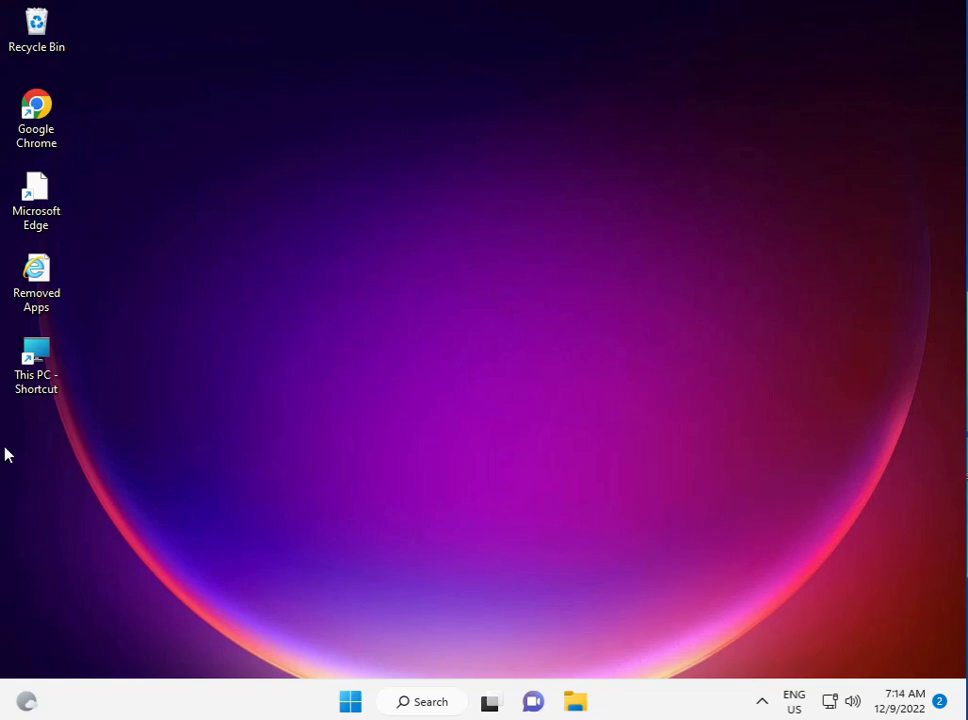
# Step: Launch Chrome from the desktop icon and Google 'microsoft catalog'
pyautogui.doubleClick(58, 120)
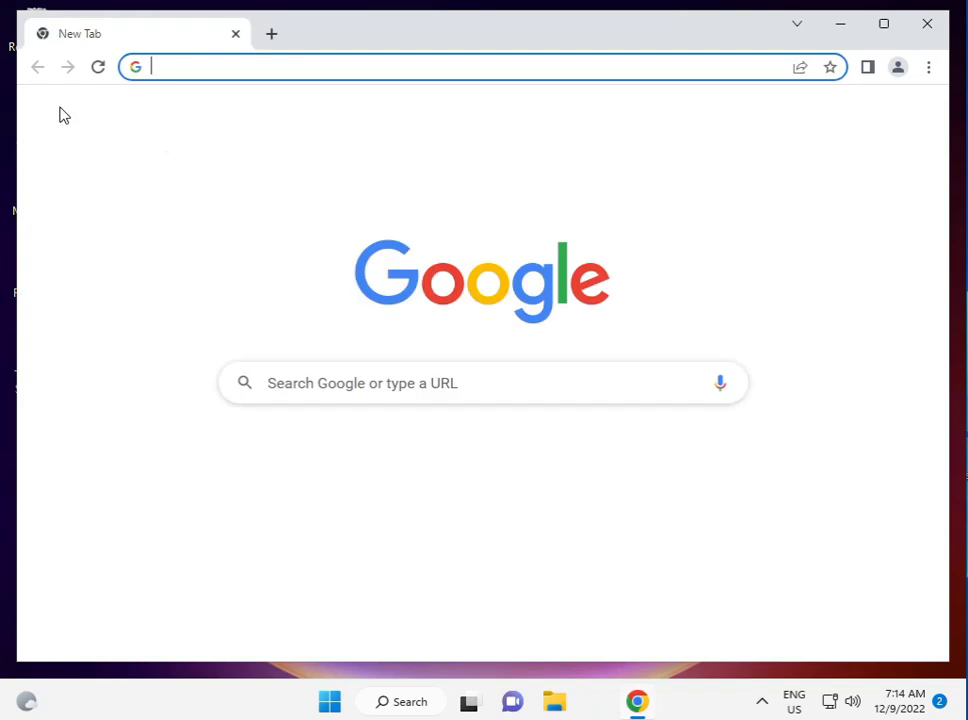
pyautogui.click(335, 76)
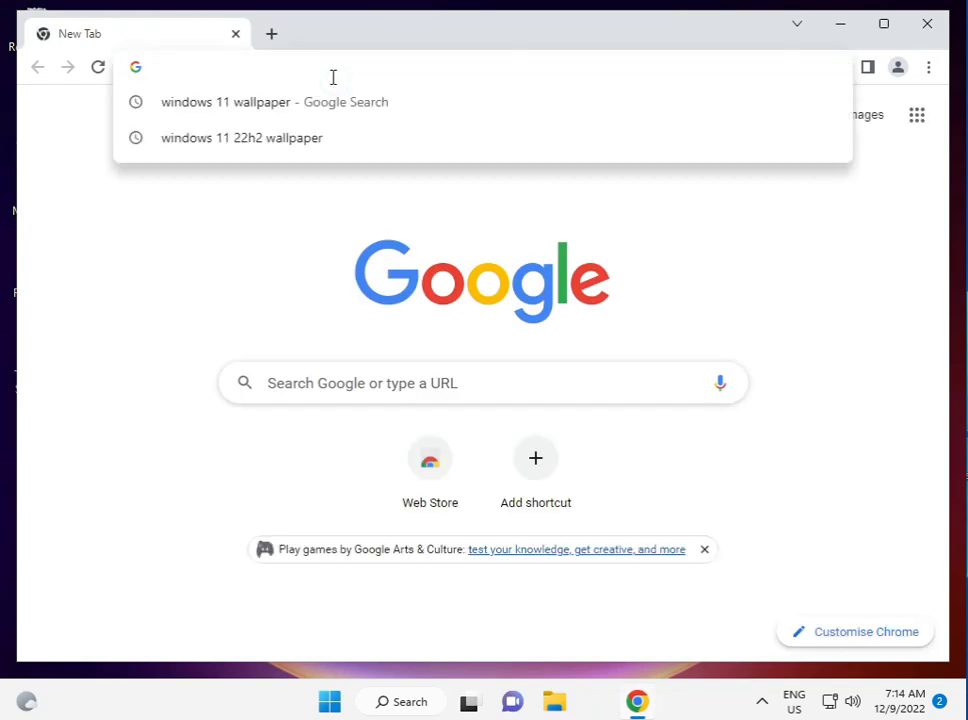
pyautogui.write('m')
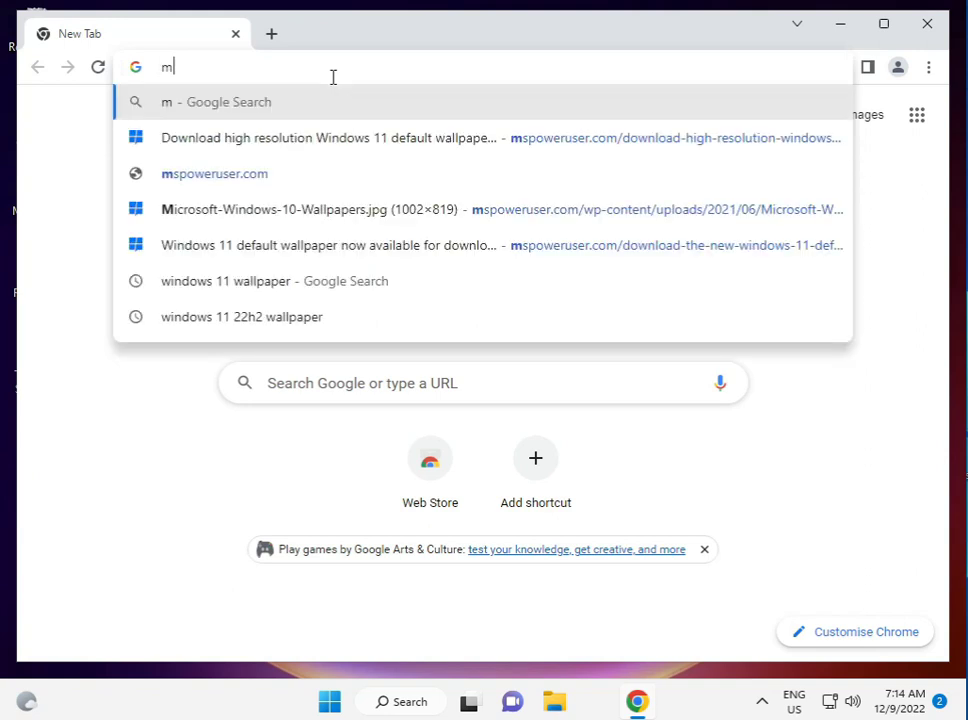
pyautogui.write('icros')
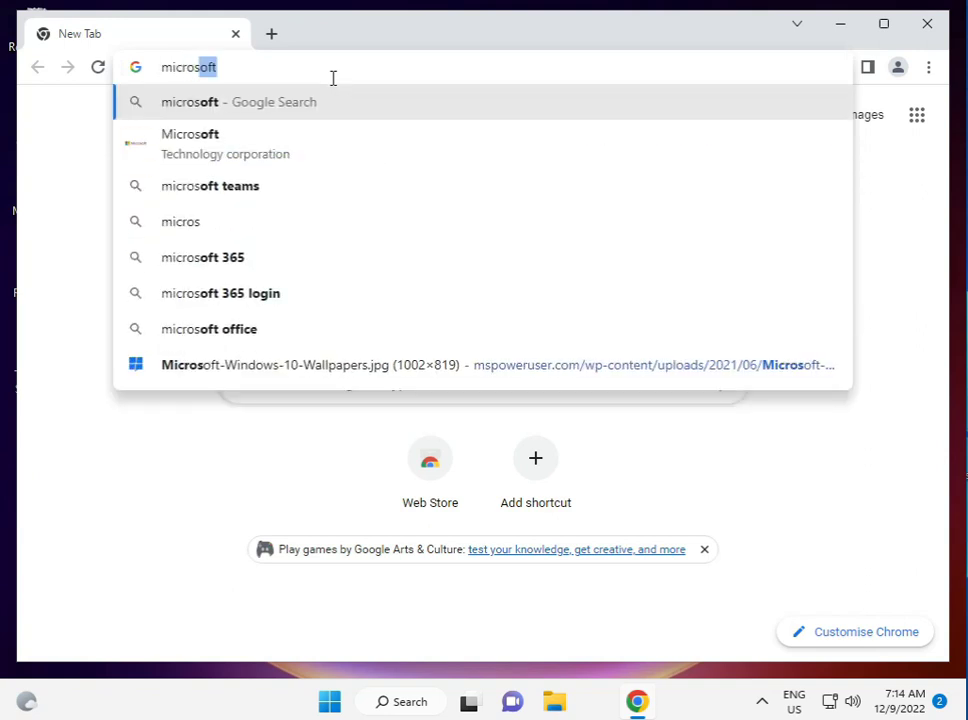
pyautogui.write('oft ')
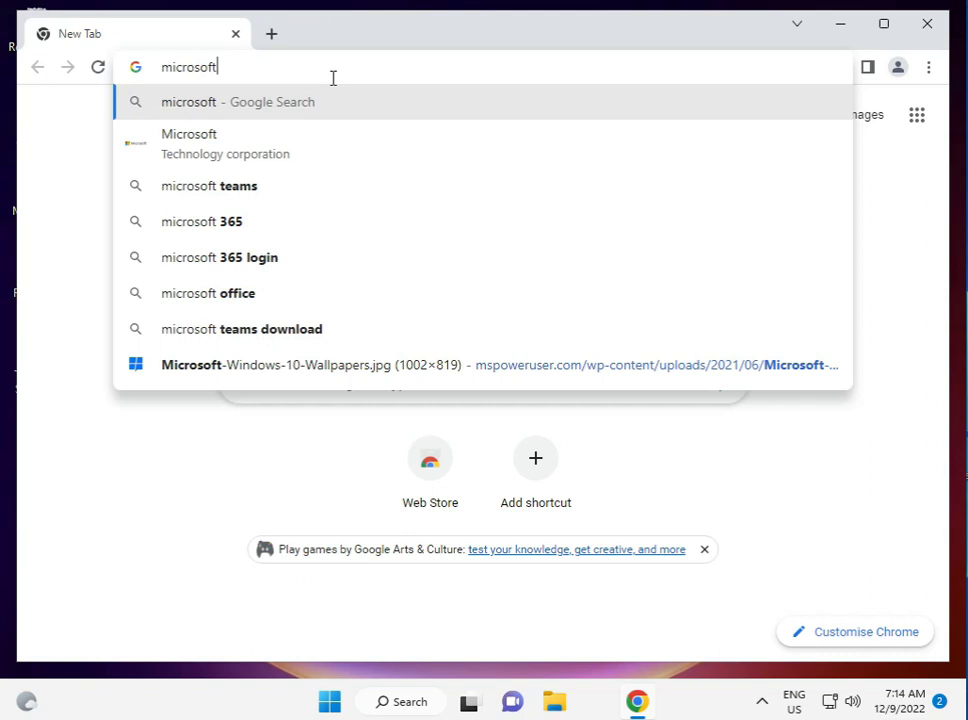
pyautogui.write('ca')
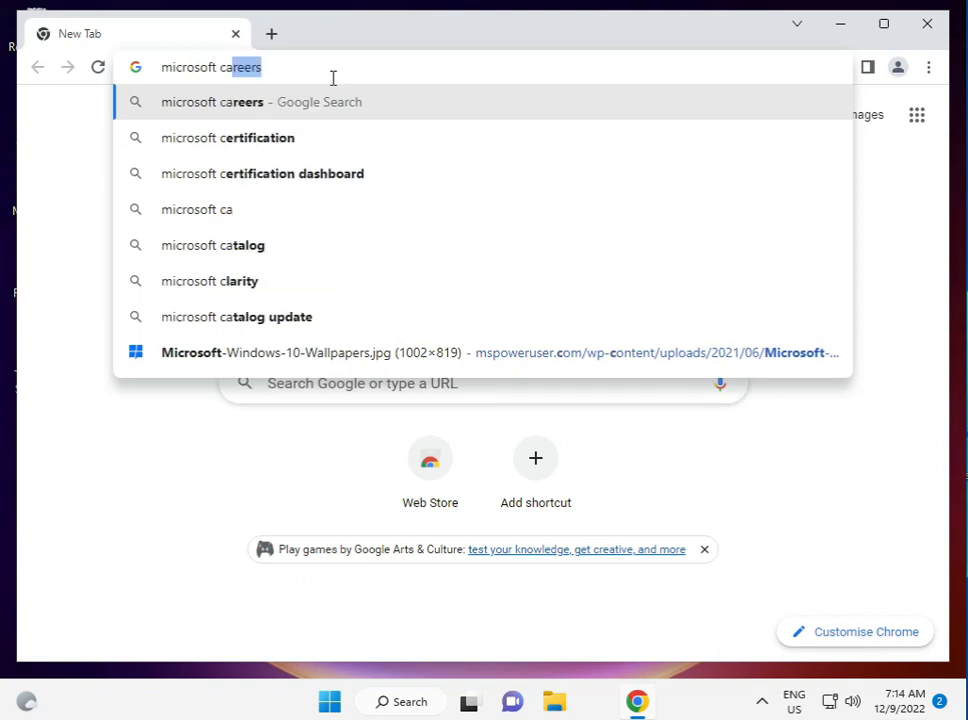
pyautogui.write('talog')
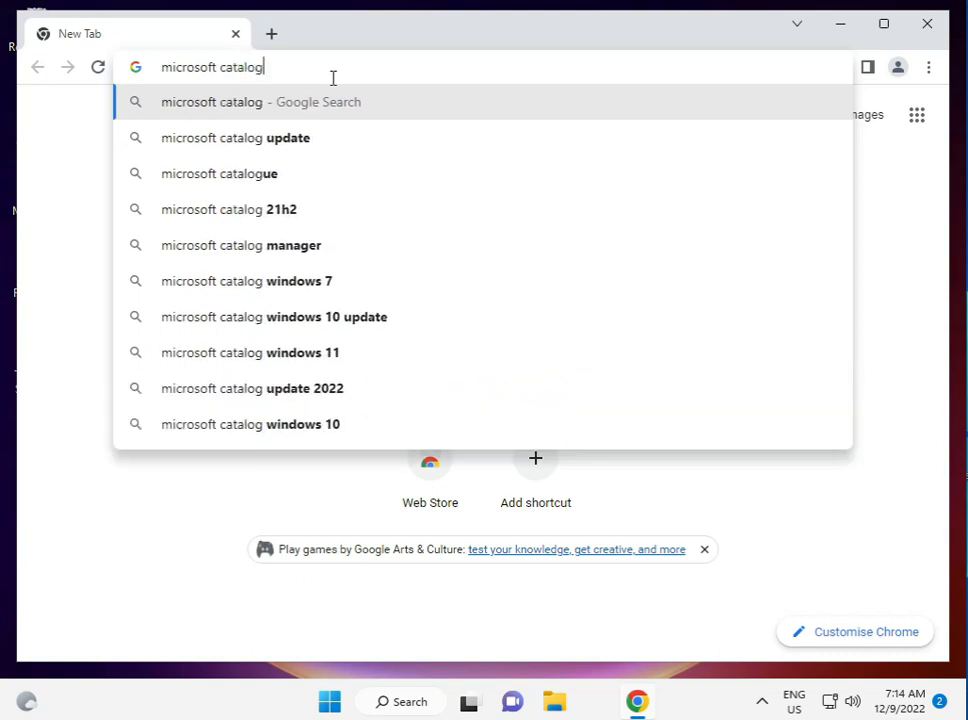
pyautogui.press('Return')
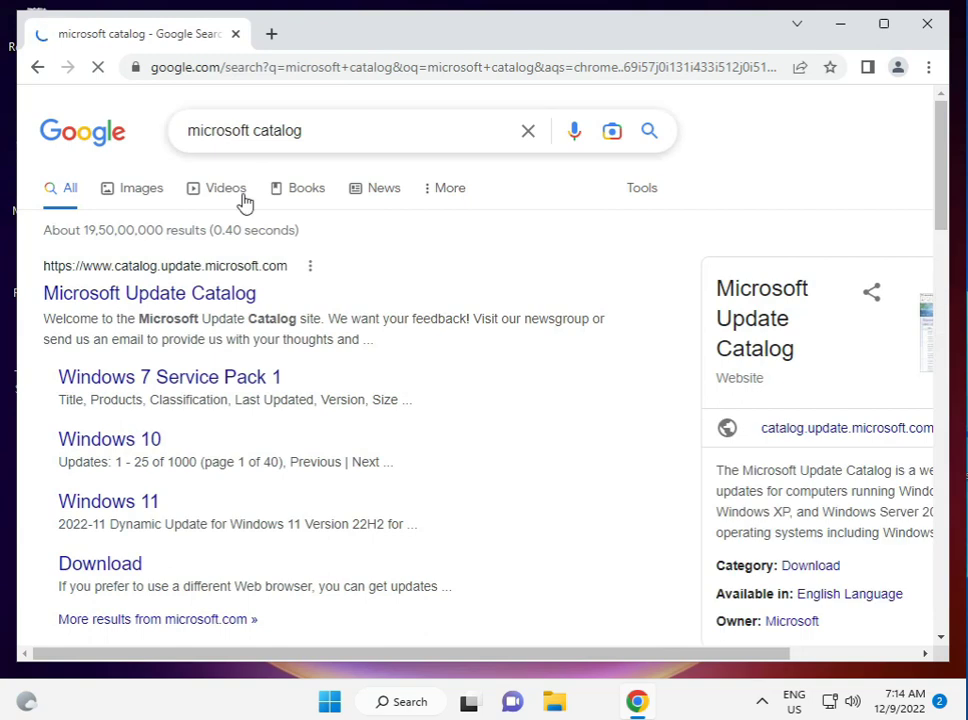
# Step: Follow the Google search result to the Microsoft Update Catalog home page
pyautogui.click(115, 293)
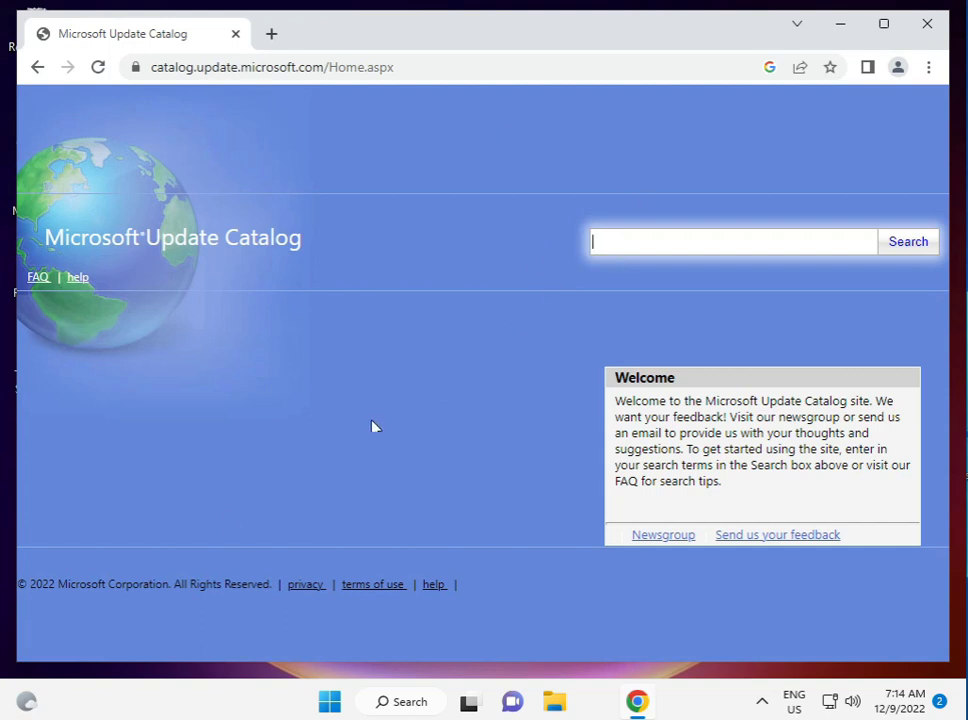
# Step: From Settings' Windows Update page, start downloading cumulative update KB5019157
pyautogui.click(326, 700)
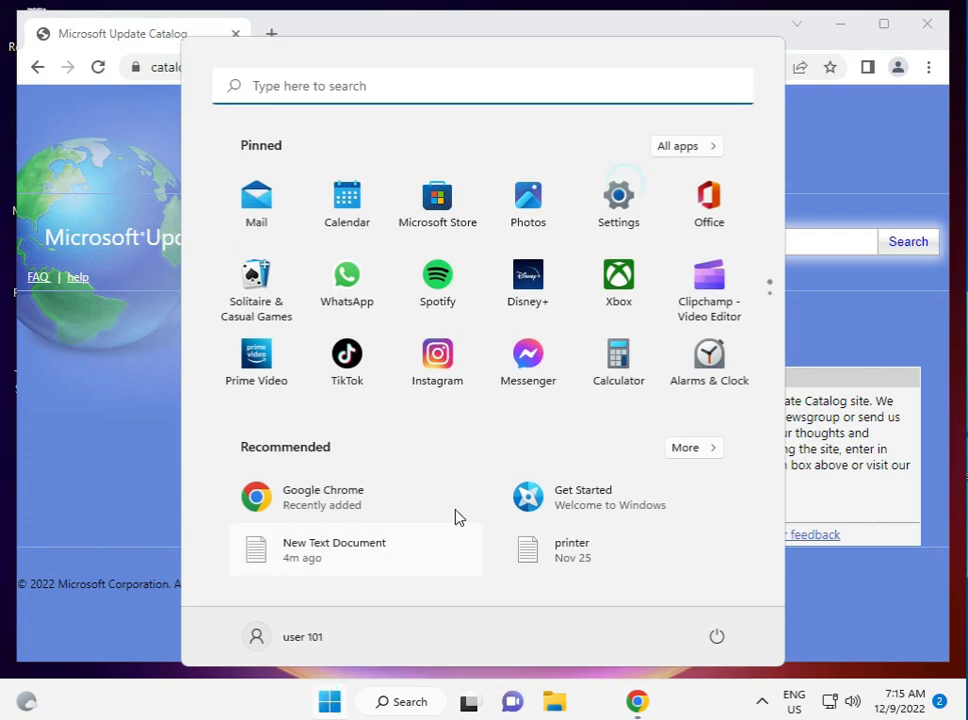
pyautogui.click(619, 190)
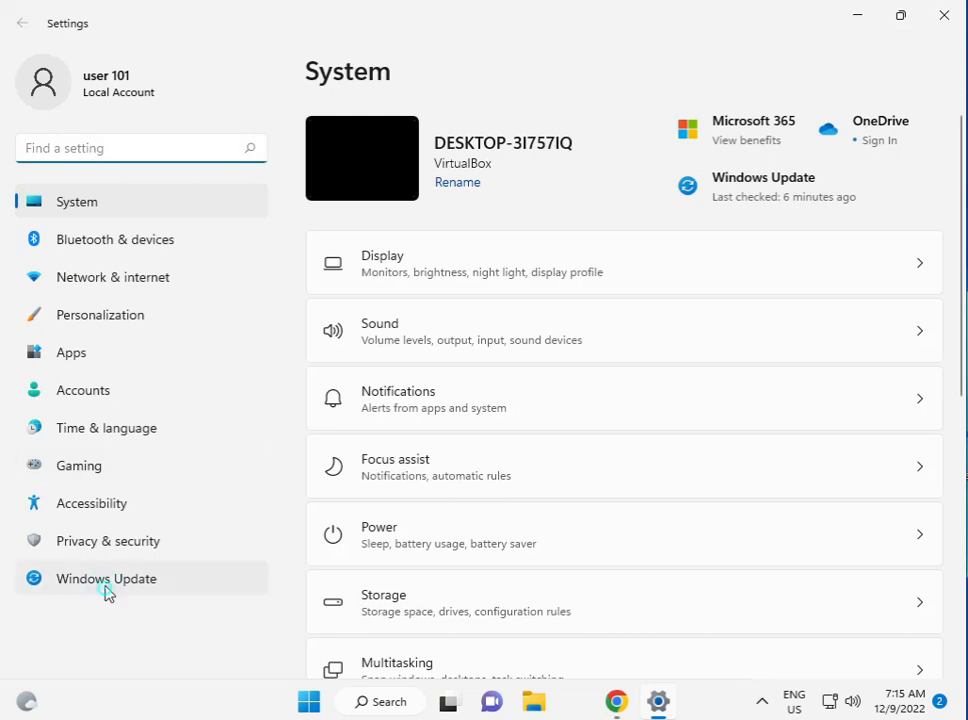
pyautogui.click(106, 590)
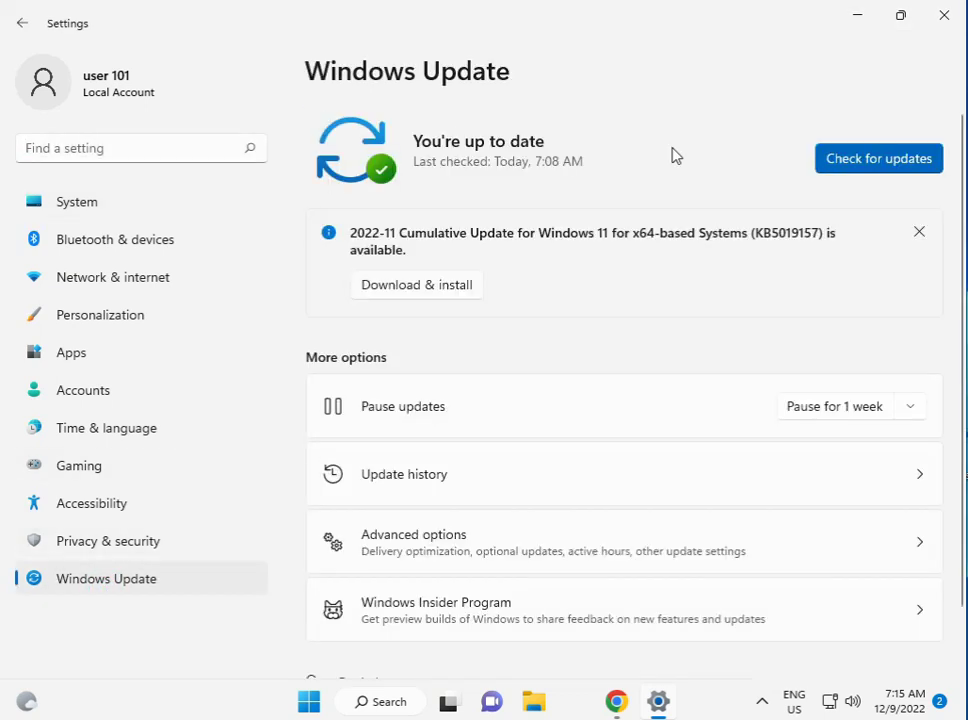
pyautogui.click(424, 286)
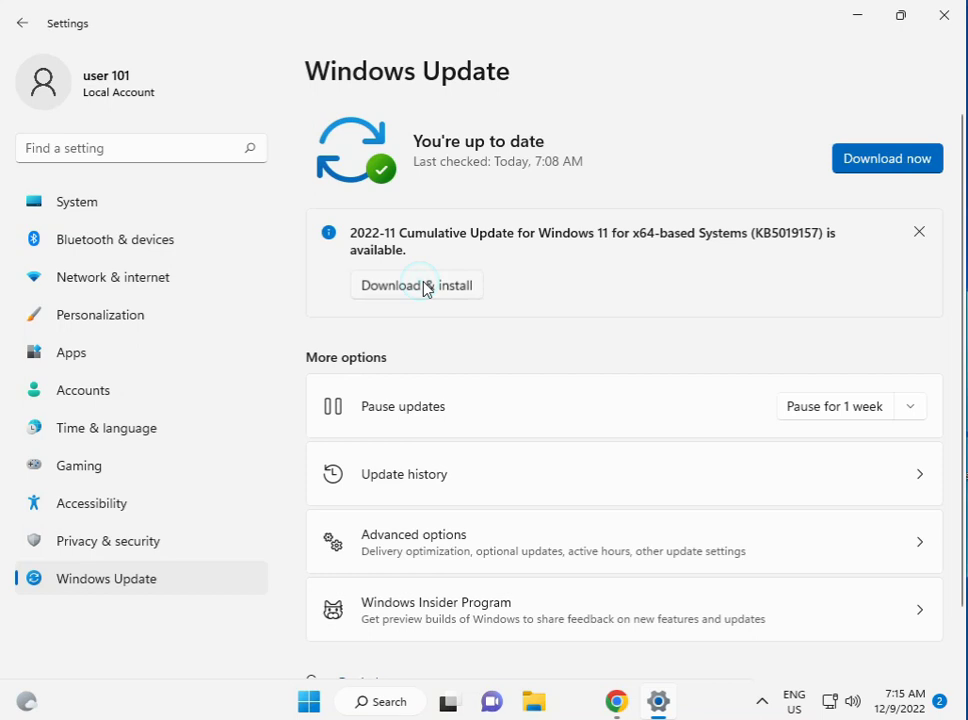